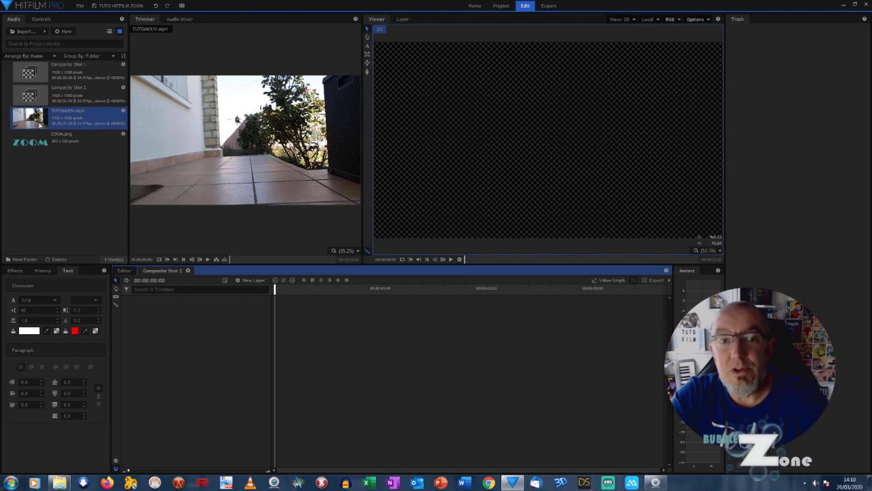
Preview the TUTOMOUV.mp4 clip by playing and scrubbing through it, and return to its first frame
{"action": "left_click", "coordinate": [231, 260]}
{"action": "key", "text": "space"}
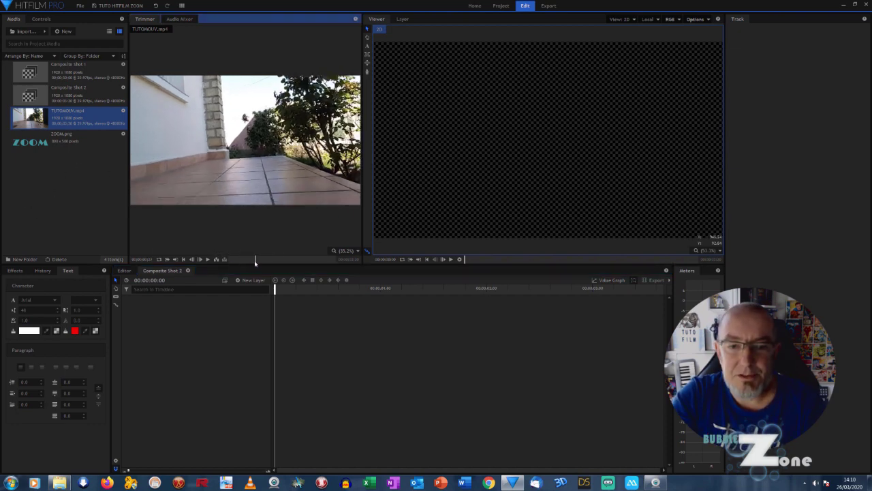
{"action": "left_click_drag", "start_coordinate": [303, 260], "coordinate": [234, 260]}
{"action": "mouse_move", "coordinate": [224, 250]}
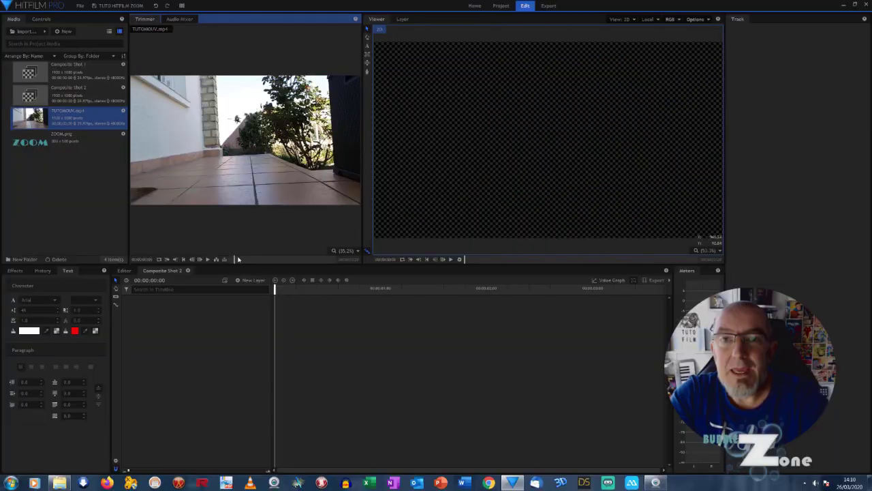
{"action": "left_click_drag", "start_coordinate": [233, 260], "coordinate": [291, 261]}
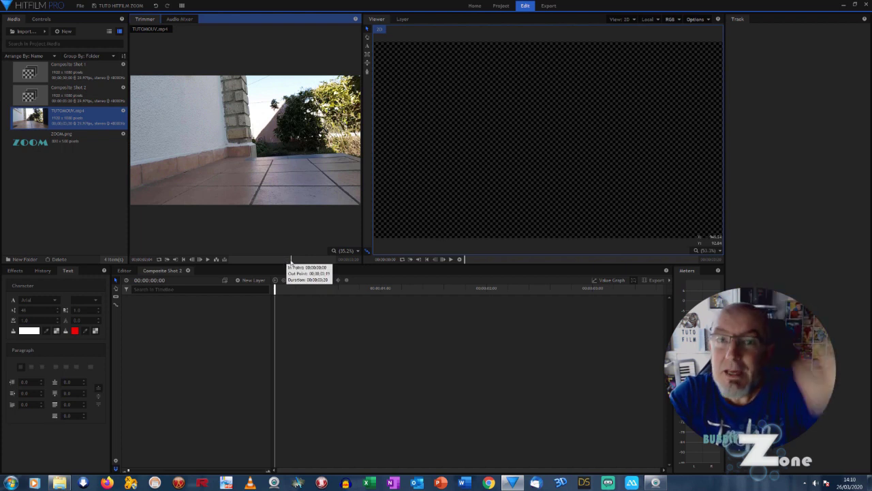
{"action": "left_click_drag", "start_coordinate": [291, 261], "coordinate": [223, 260]}
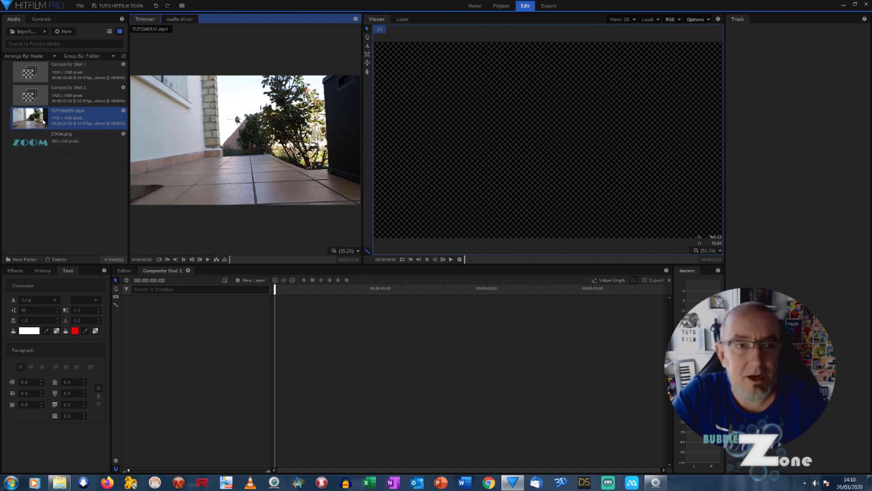
Add TUTOMOUV.mp4 to the Composite Shot 2 timeline, play it briefly and return the playhead to the first frame
{"action": "left_click_drag", "start_coordinate": [45, 122], "coordinate": [173, 300]}
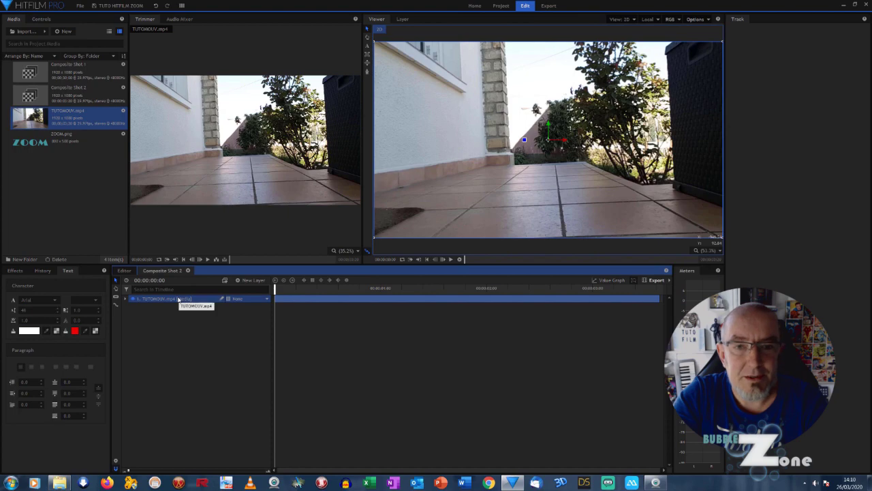
{"action": "left_click", "coordinate": [450, 259]}
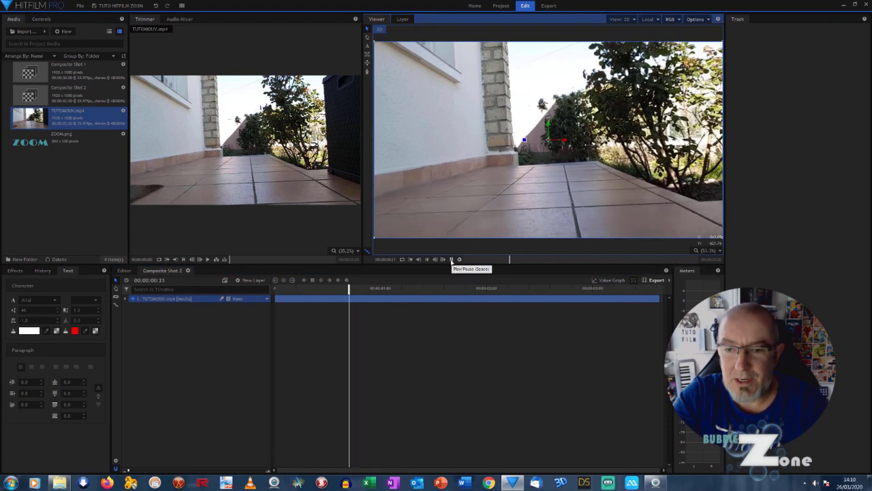
{"action": "left_click", "coordinate": [450, 259]}
{"action": "left_click_drag", "start_coordinate": [419, 290], "coordinate": [276, 289]}
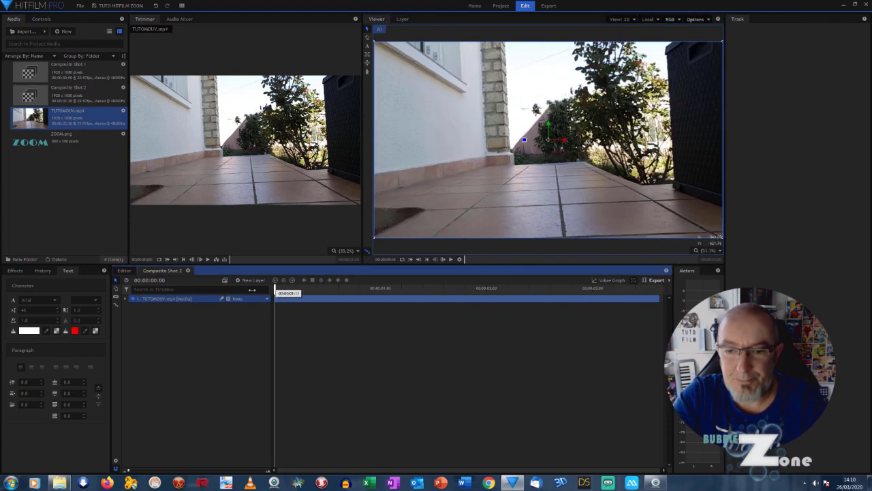
Add a tracker to the TUTOMOUV.mp4 layer and set its type to Double Points (Position/Scale/Rotation)
{"action": "left_click", "coordinate": [128, 298]}
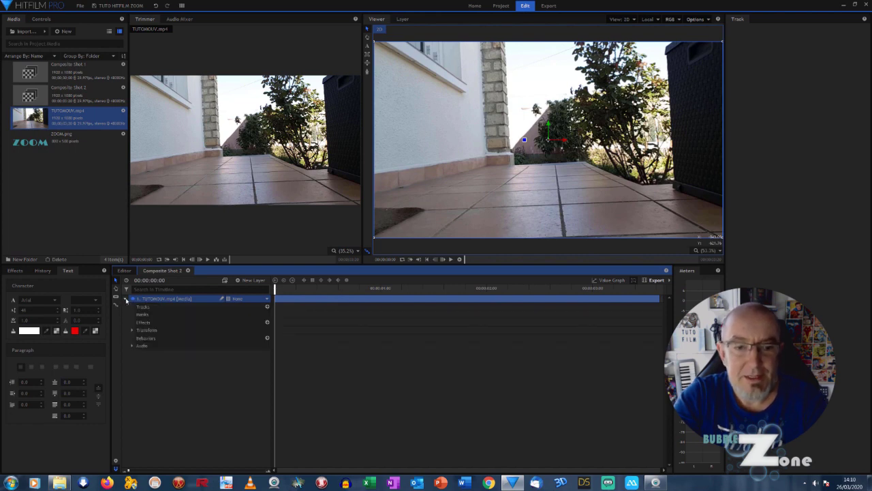
{"action": "left_click", "coordinate": [267, 307]}
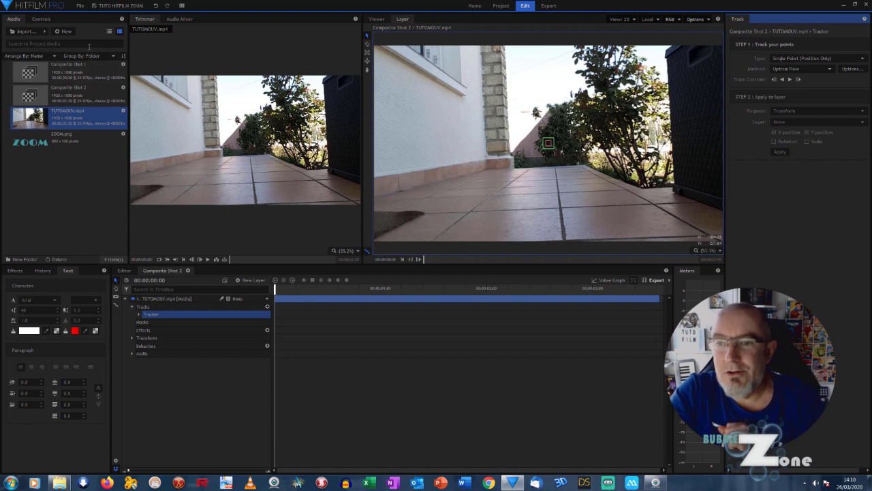
{"action": "left_click", "coordinate": [801, 58]}
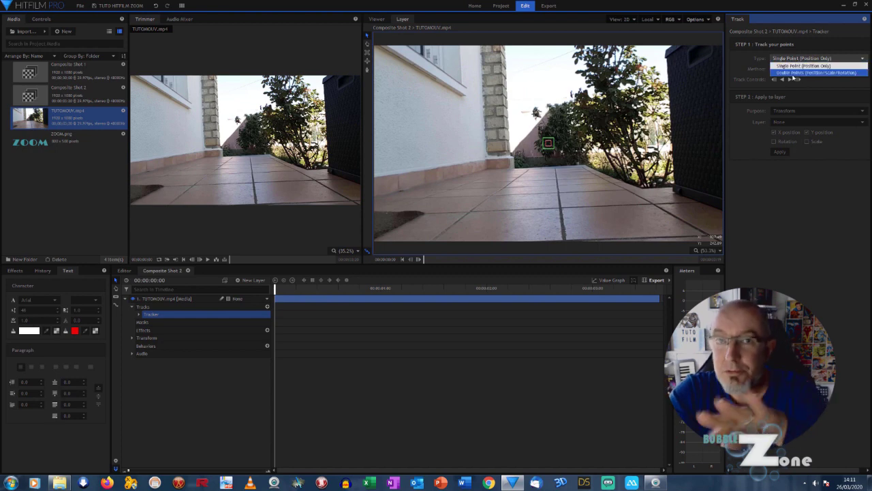
{"action": "left_click", "coordinate": [801, 72]}
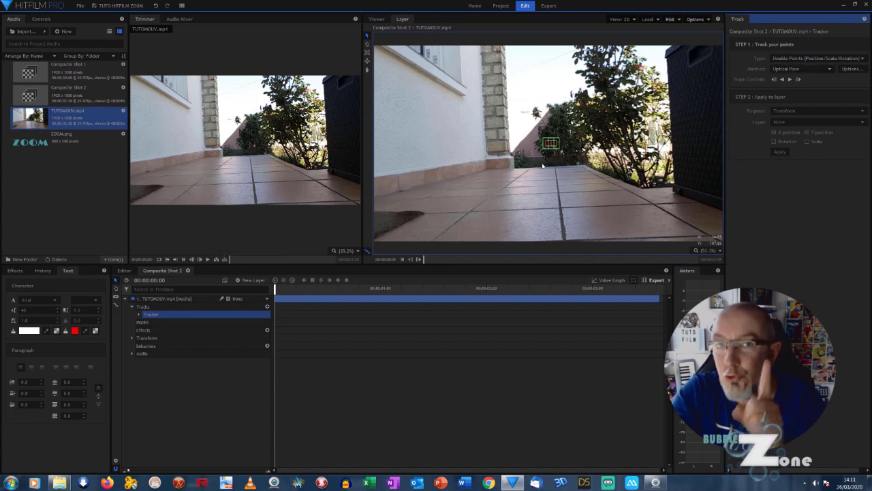
Place the two tracking points on the wall-side and garden-side edges of the stone pillar and shrink their search areas
{"action": "scroll", "coordinate": [542, 167], "scroll_direction": "up", "scroll_amount": 2}
{"action": "left_click_drag", "start_coordinate": [544, 133], "coordinate": [454, 96]}
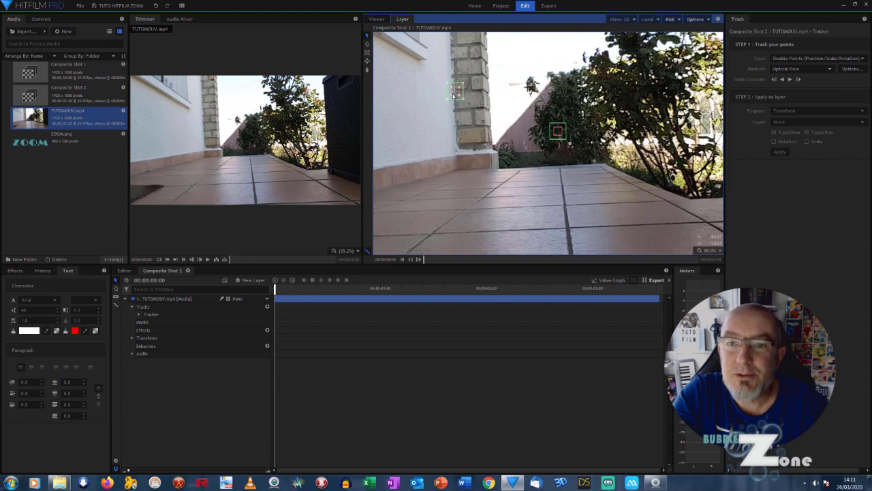
{"action": "scroll", "coordinate": [454, 95], "scroll_direction": "up", "scroll_amount": 3}
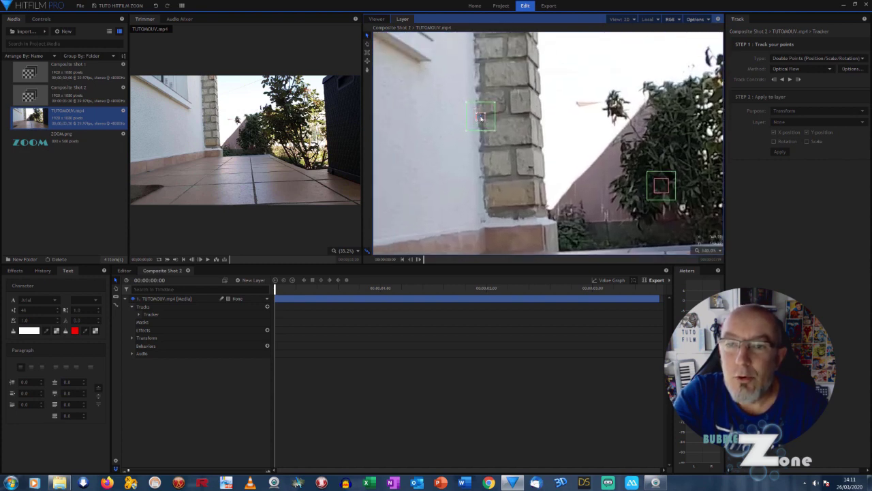
{"action": "left_click_drag", "start_coordinate": [481, 119], "coordinate": [480, 118]}
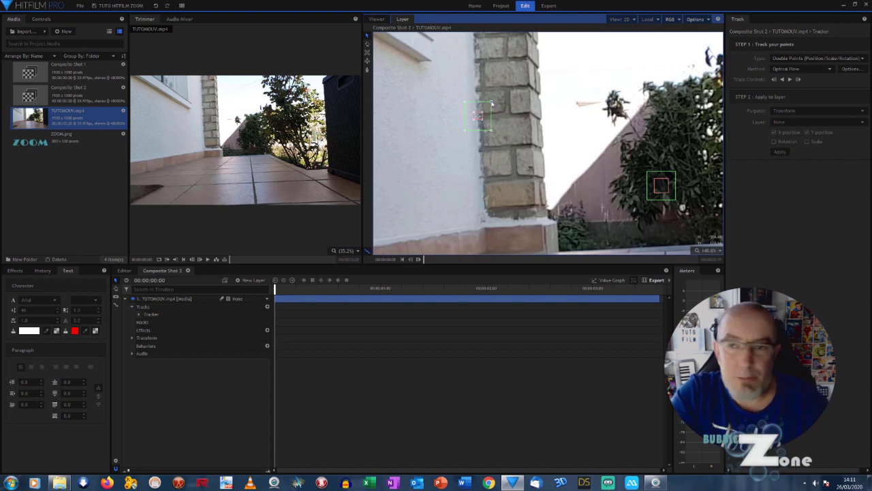
{"action": "left_click_drag", "start_coordinate": [492, 103], "coordinate": [490, 105]}
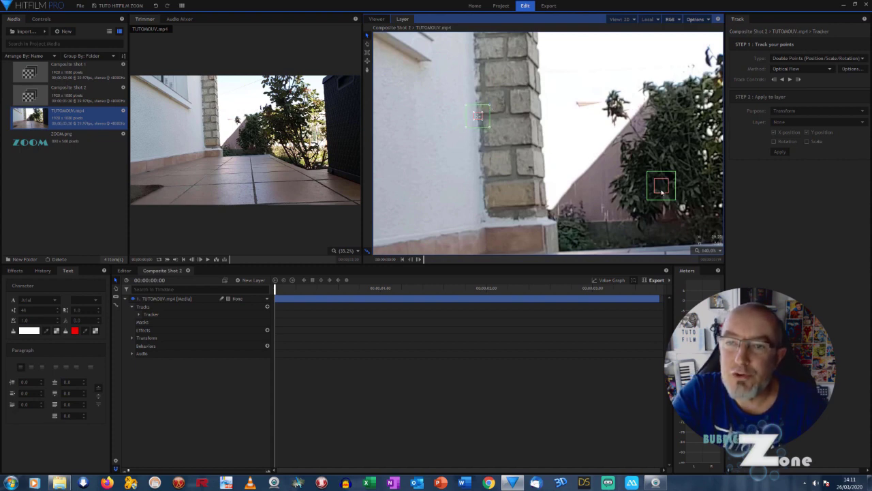
{"action": "left_click_drag", "start_coordinate": [659, 193], "coordinate": [526, 120]}
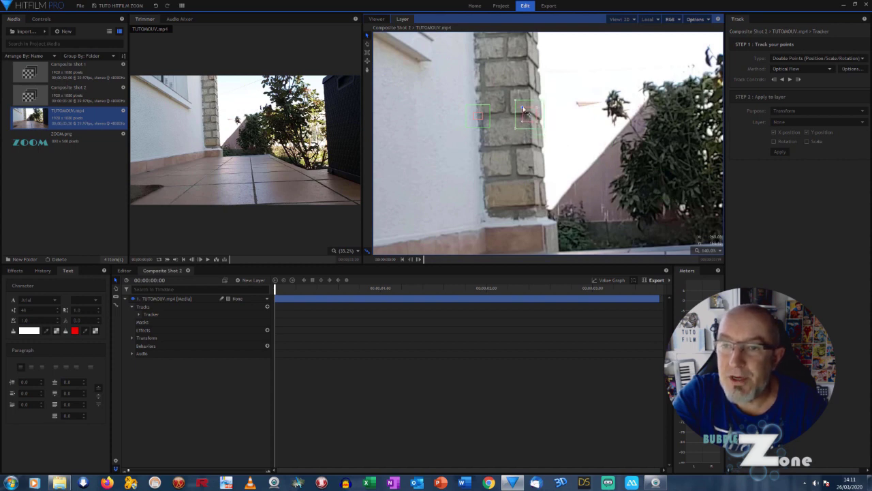
{"action": "left_click_drag", "start_coordinate": [516, 102], "coordinate": [520, 106]}
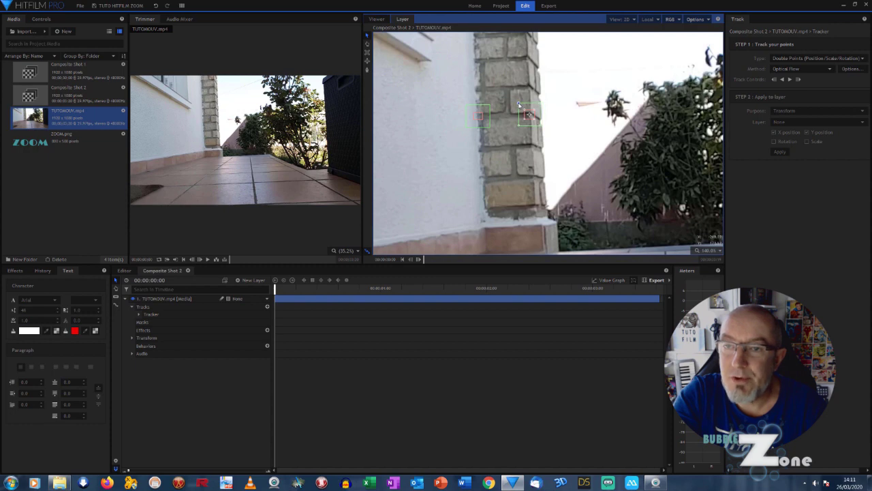
{"action": "left_click", "coordinate": [721, 251]}
{"action": "left_click", "coordinate": [703, 338]}
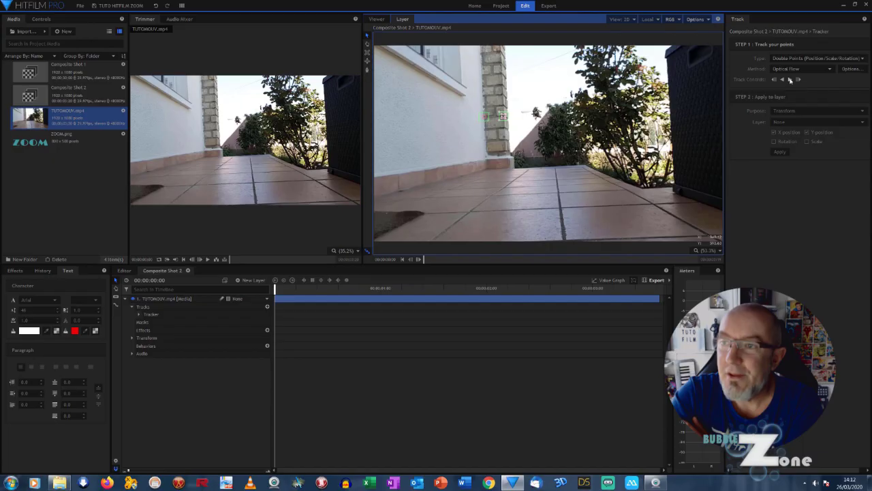
Scrub through the composite shot to examine how the pillar moves, and return to the first frame
{"action": "left_click", "coordinate": [627, 132]}
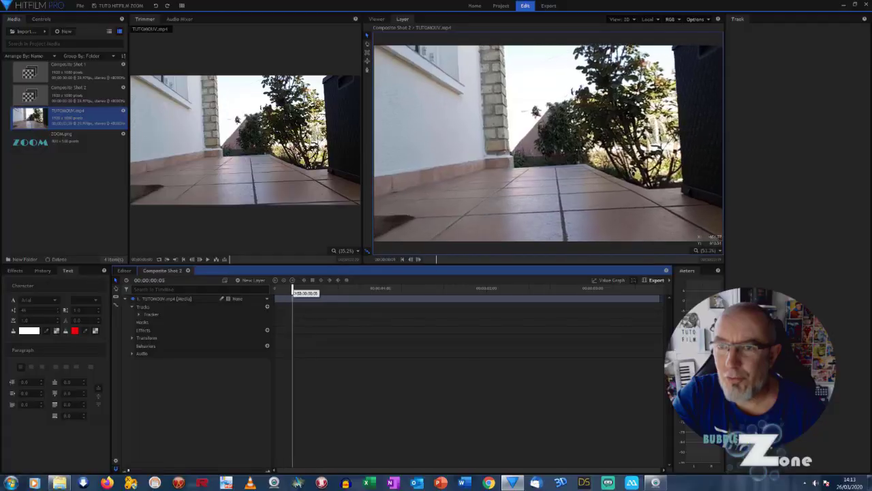
{"action": "left_click_drag", "start_coordinate": [292, 290], "coordinate": [511, 304]}
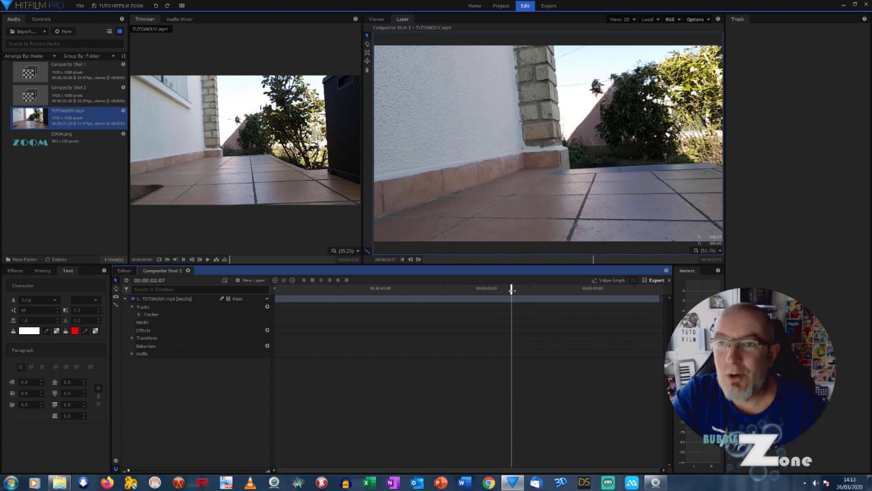
{"action": "left_click_drag", "start_coordinate": [512, 289], "coordinate": [621, 291]}
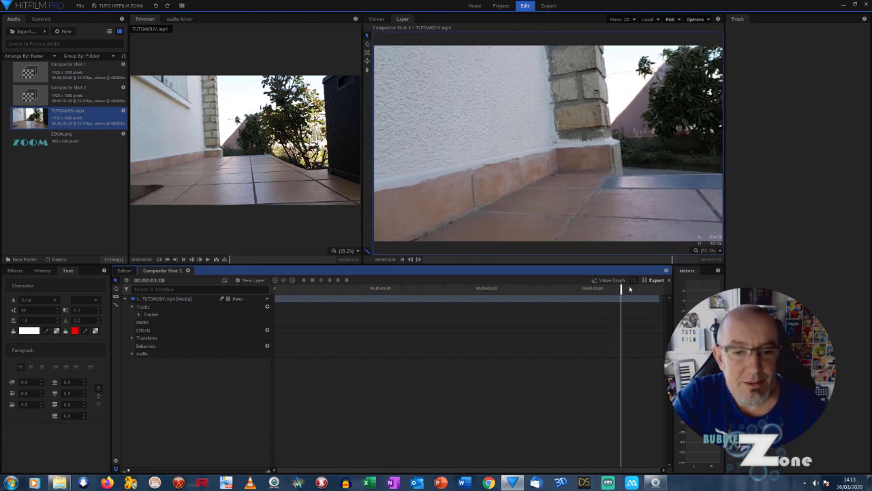
{"action": "left_click_drag", "start_coordinate": [620, 289], "coordinate": [275, 289]}
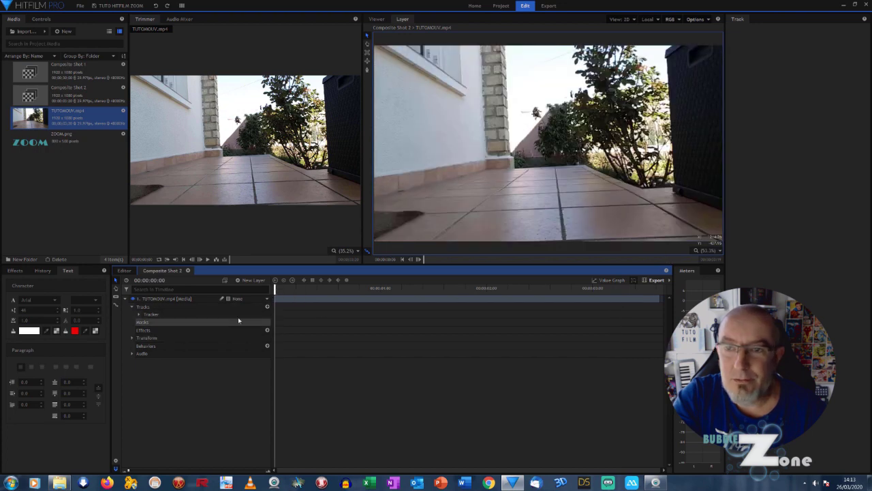
Add a second tracker to the video layer and set it to Double Points (Position/Scale/Rotation)
{"action": "left_click", "coordinate": [267, 306]}
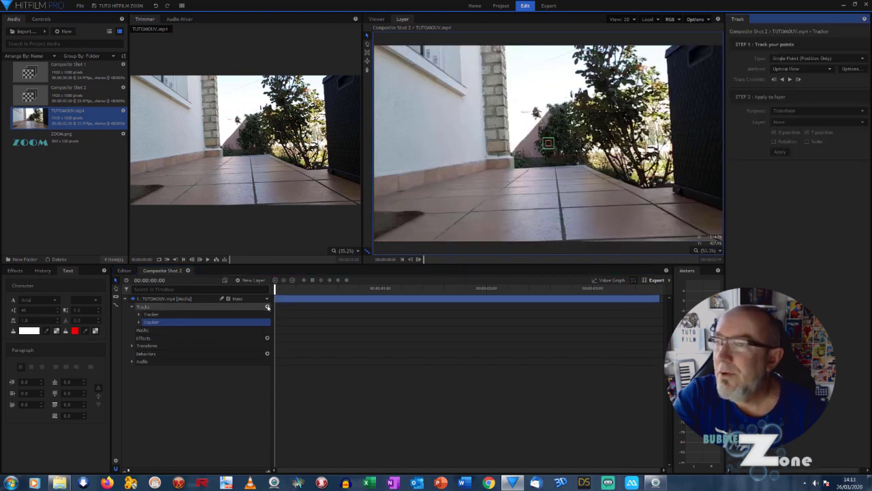
{"action": "left_click", "coordinate": [862, 59]}
{"action": "left_click", "coordinate": [800, 77]}
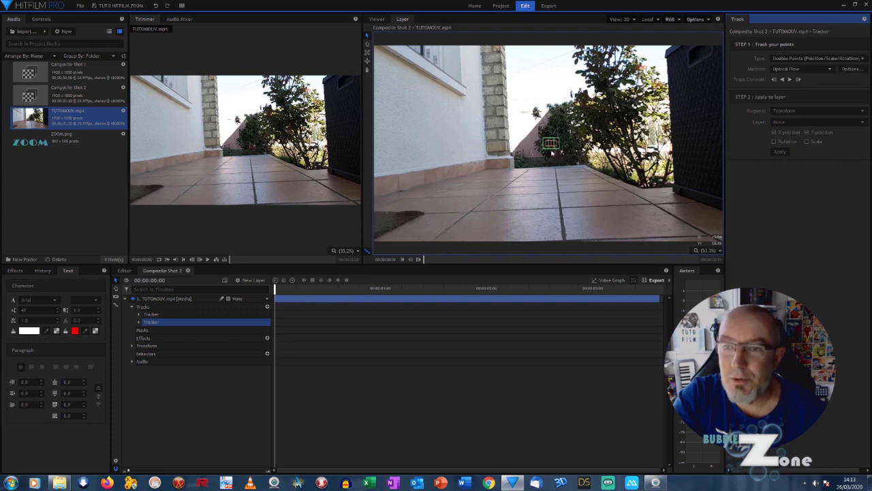
Place the second tracker's points on both edges of the stone pillar, track forward through the clip and return to the first frame
{"action": "scroll", "coordinate": [546, 148], "scroll_direction": "up", "scroll_amount": 4}
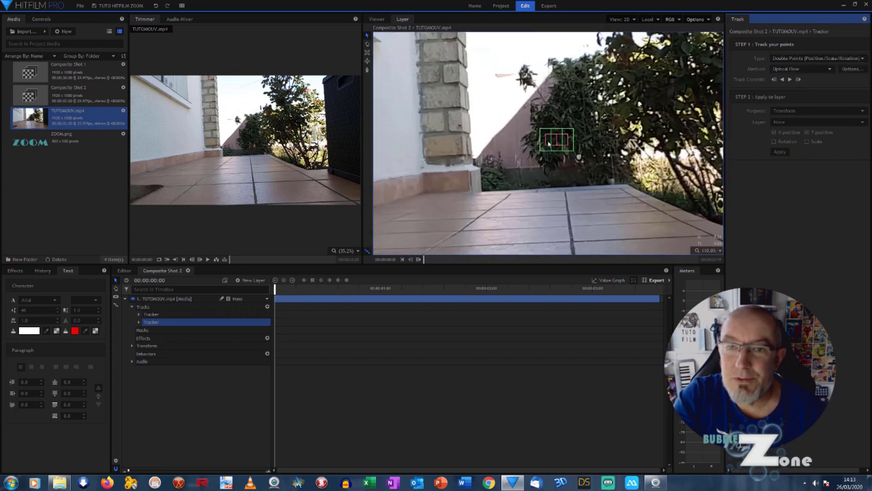
{"action": "mouse_move", "coordinate": [549, 143]}
{"action": "left_mouse_down"}
{"action": "mouse_move", "coordinate": [420, 113]}
{"action": "mouse_move", "coordinate": [428, 118]}
{"action": "mouse_move", "coordinate": [431, 102]}
{"action": "left_mouse_up"}
{"action": "left_click_drag", "start_coordinate": [569, 149], "coordinate": [464, 114]}
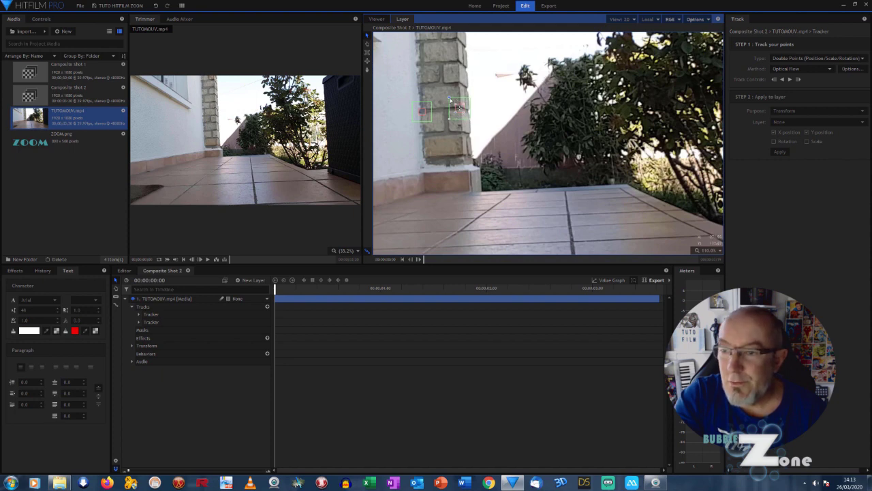
{"action": "left_click", "coordinate": [709, 250]}
{"action": "left_click", "coordinate": [706, 278]}
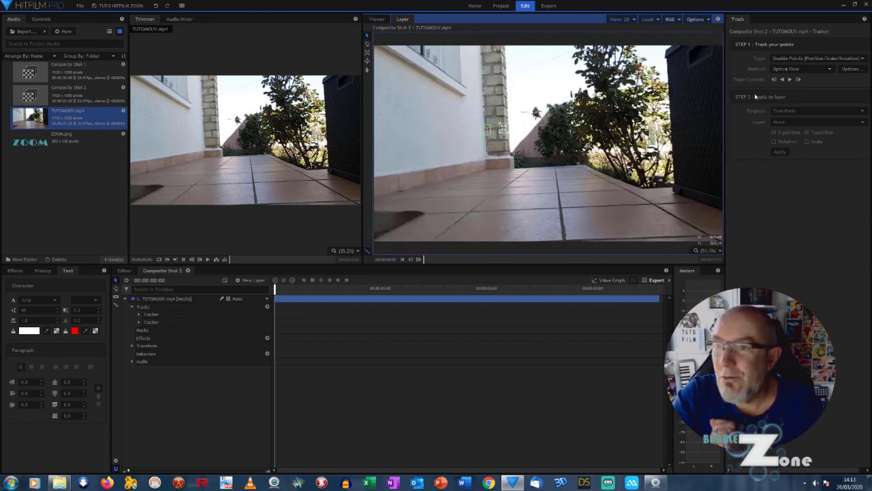
{"action": "left_click", "coordinate": [789, 80]}
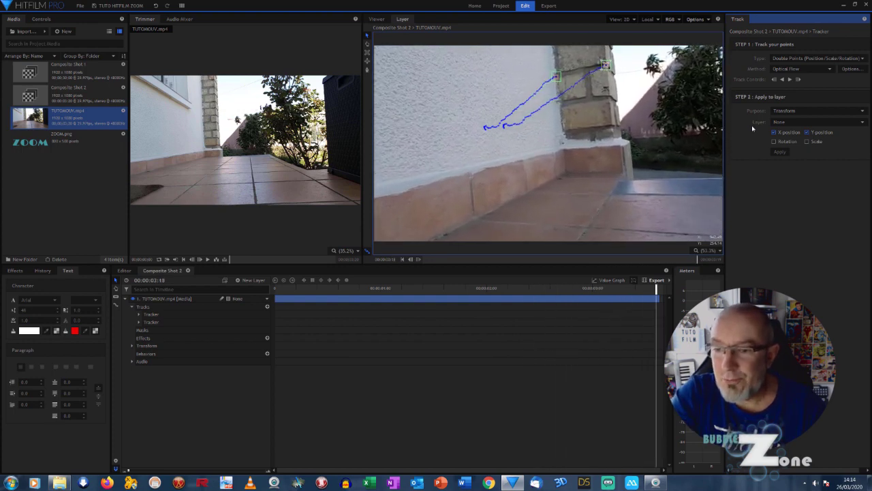
{"action": "left_click_drag", "start_coordinate": [660, 289], "coordinate": [276, 306]}
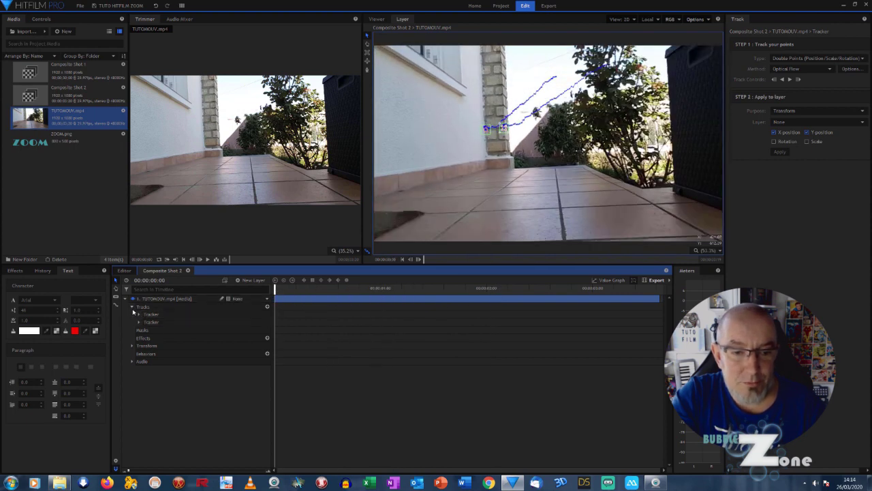
Examine the video layer's Transform properties and the first tracker's Tracking Point 1 values, and bring back the composite view
{"action": "left_click", "coordinate": [131, 346]}
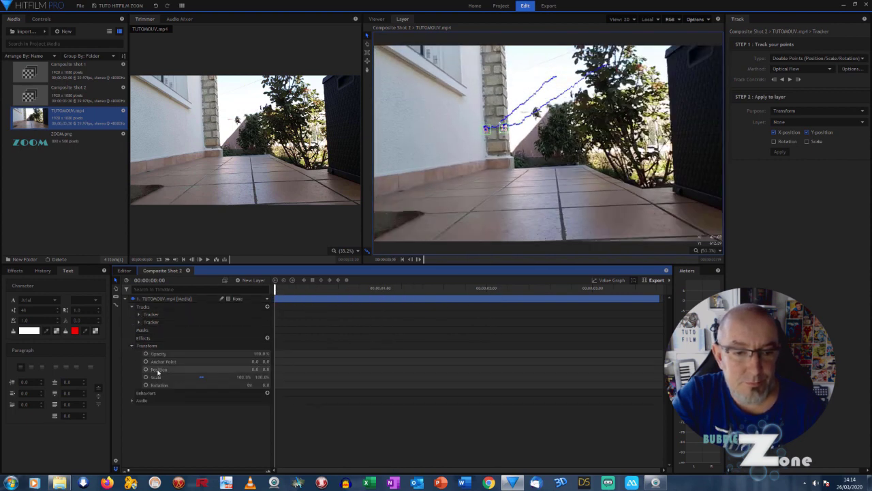
{"action": "left_click", "coordinate": [133, 345]}
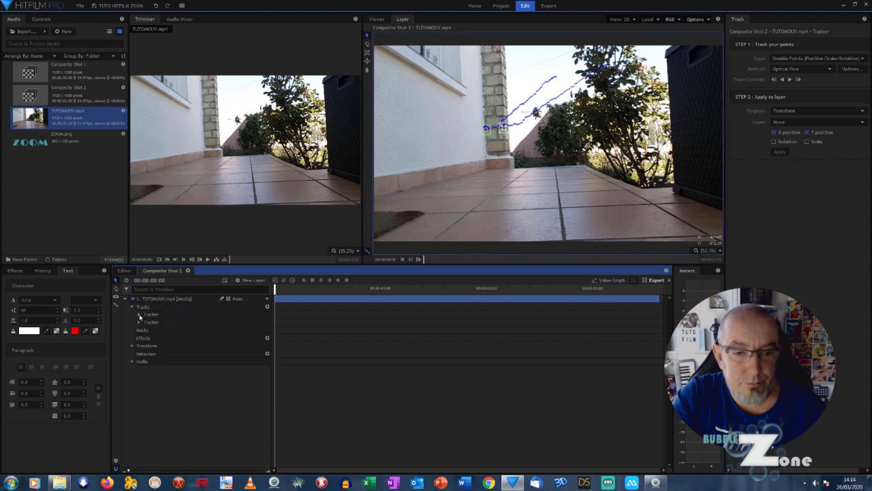
{"action": "left_click", "coordinate": [139, 315]}
{"action": "left_click", "coordinate": [145, 323]}
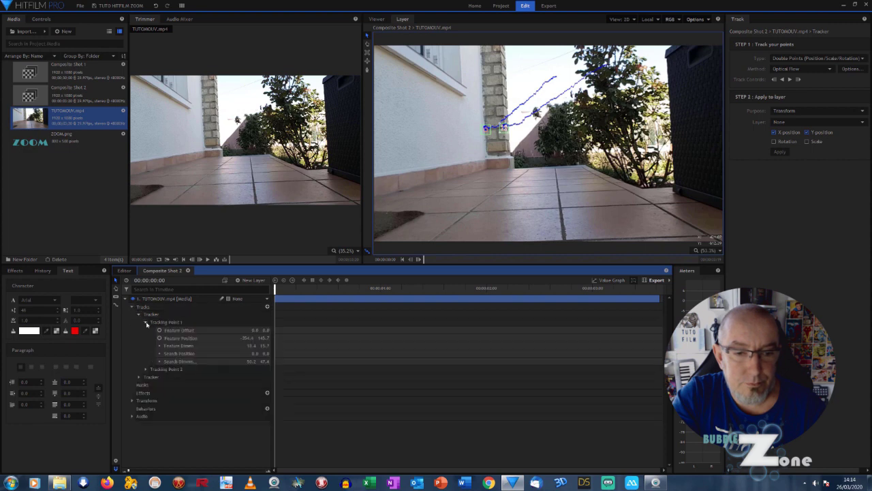
{"action": "left_click", "coordinate": [138, 314]}
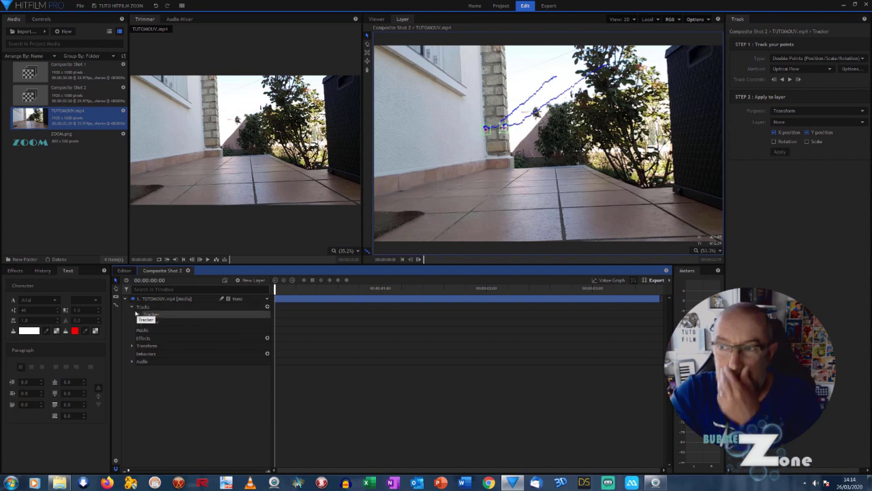
{"action": "mouse_move", "coordinate": [334, 185]}
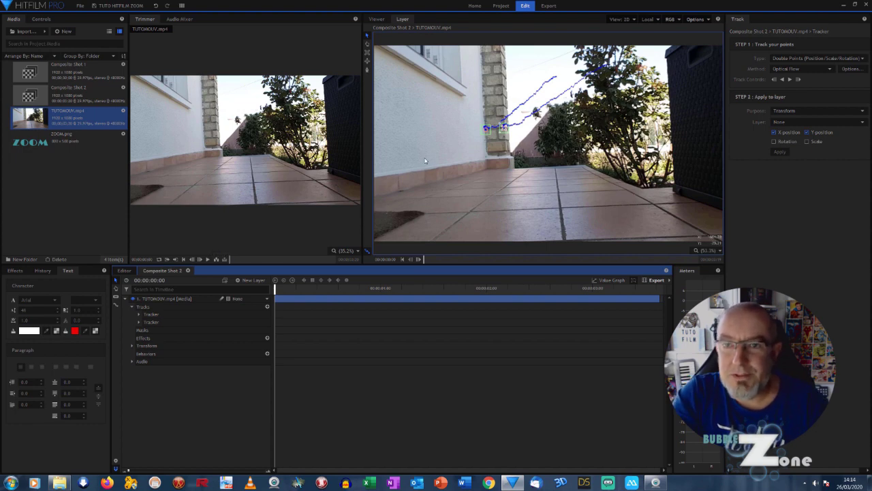
{"action": "left_click", "coordinate": [376, 19]}
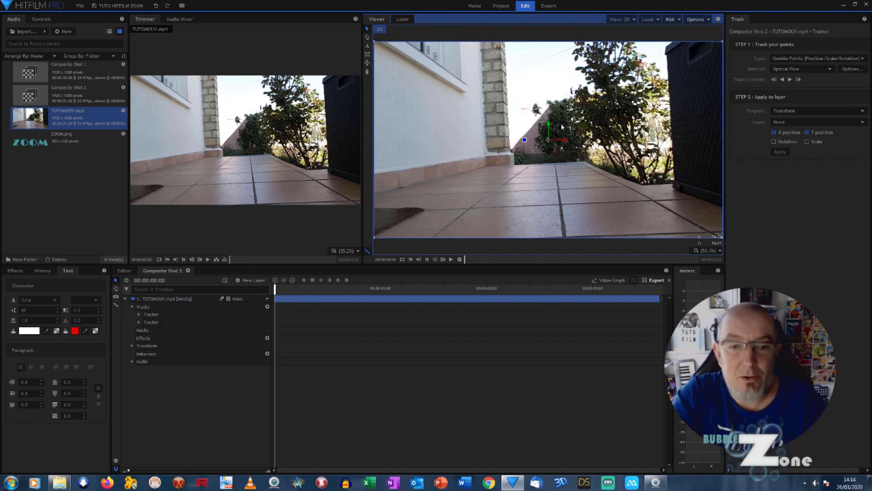
Add a point layer to the composite shot and remove the first tracker from the TUTOMOUV.mp4 layer
{"action": "left_click", "coordinate": [253, 282]}
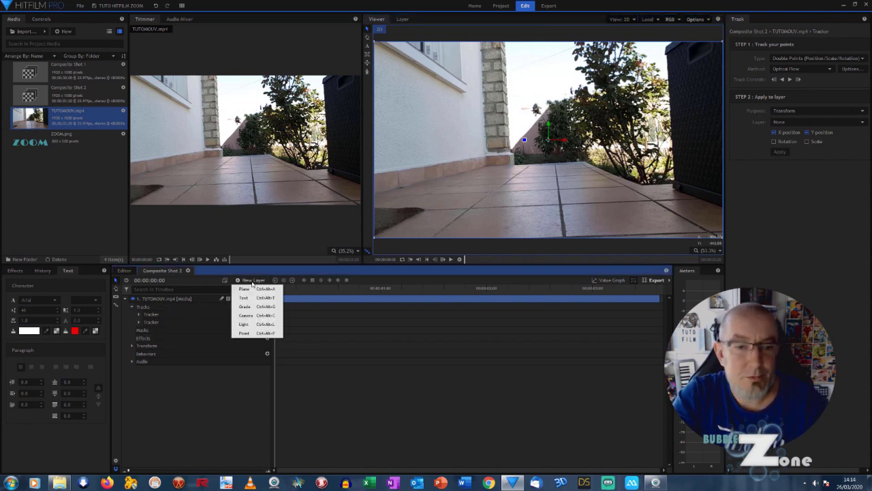
{"action": "left_click", "coordinate": [253, 333]}
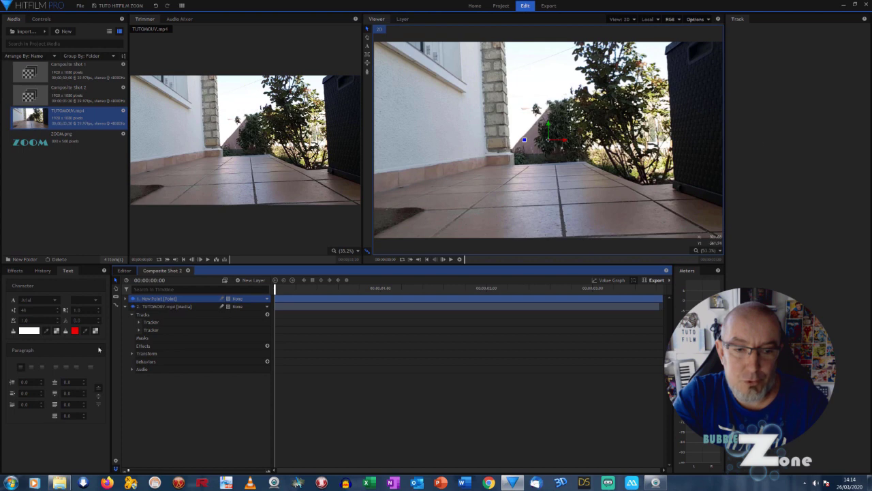
{"action": "left_click", "coordinate": [152, 323]}
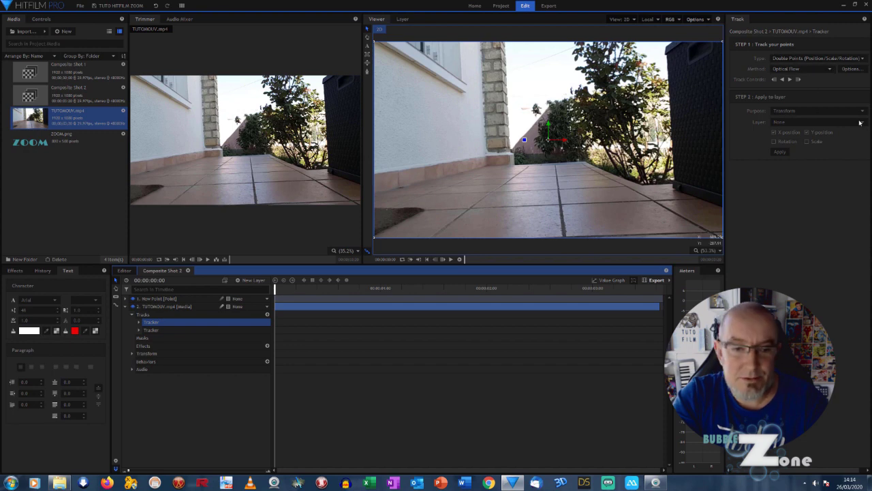
{"action": "right_click", "coordinate": [167, 322]}
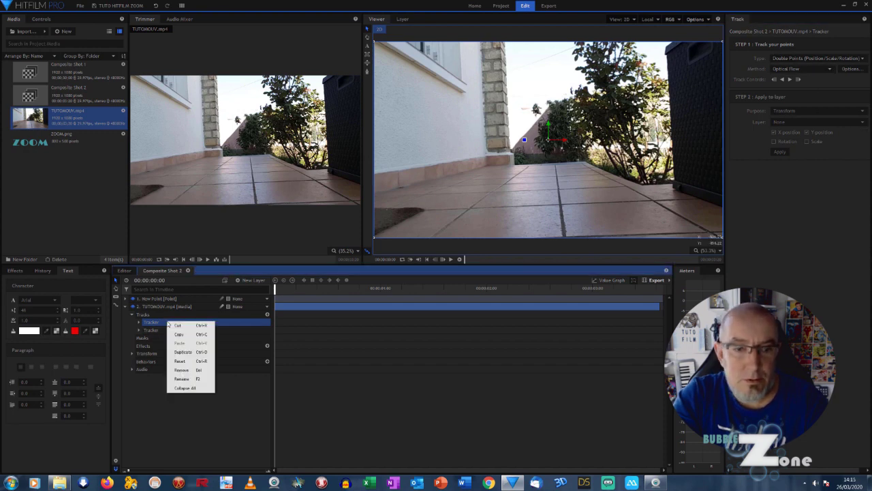
{"action": "left_click", "coordinate": [181, 371]}
Apply the remaining tracker's X position, Y position, rotation and scale to the New Point layer's transform
{"action": "left_click", "coordinate": [157, 322]}
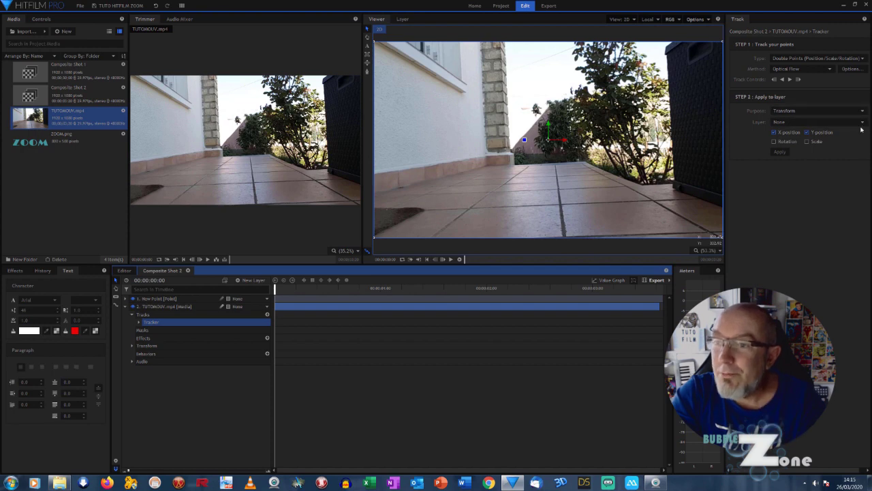
{"action": "left_click", "coordinate": [852, 121]}
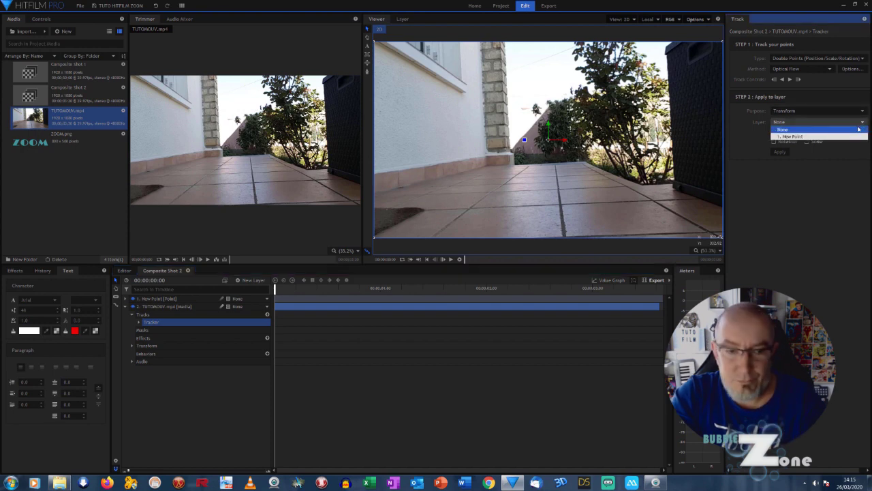
{"action": "left_click", "coordinate": [812, 137]}
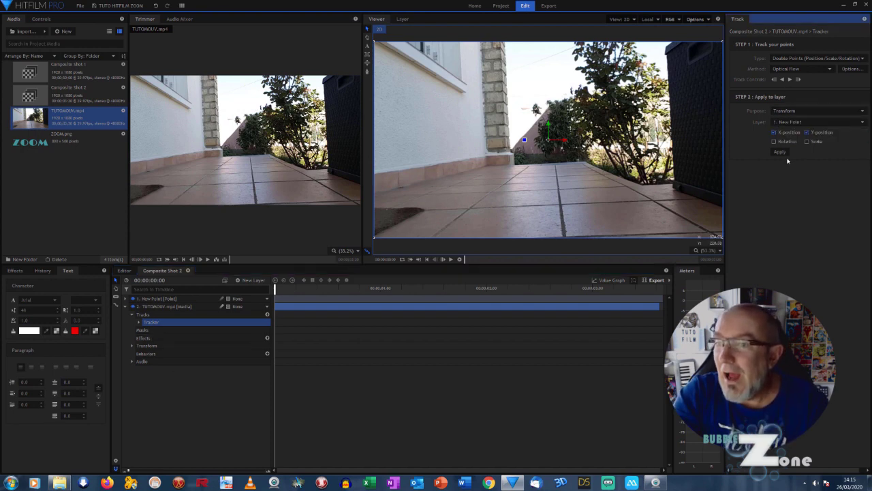
{"action": "left_click", "coordinate": [781, 151]}
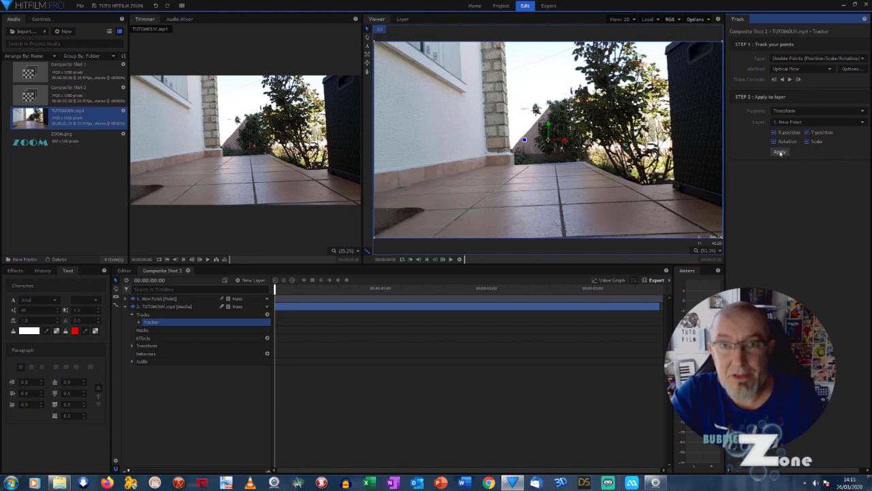
{"action": "left_click", "coordinate": [781, 152]}
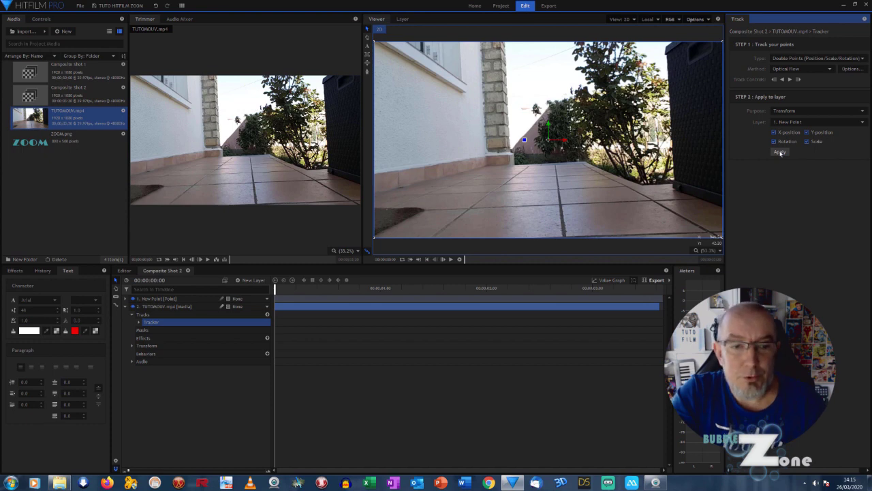
Examine the New Point layer's Transform keyframes against the tracker's Tracking Point 1 and Tracking Point 2 properties
{"action": "left_click", "coordinate": [127, 299]}
{"action": "left_click", "coordinate": [133, 306]}
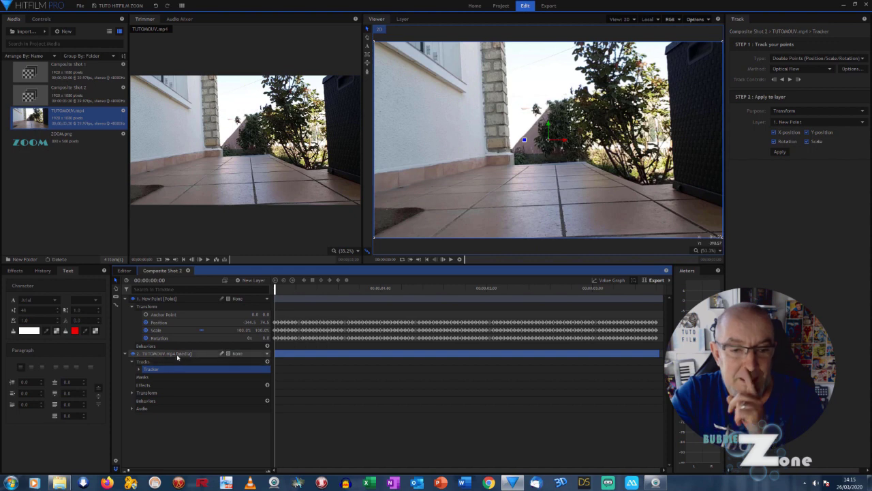
{"action": "left_click", "coordinate": [140, 369]}
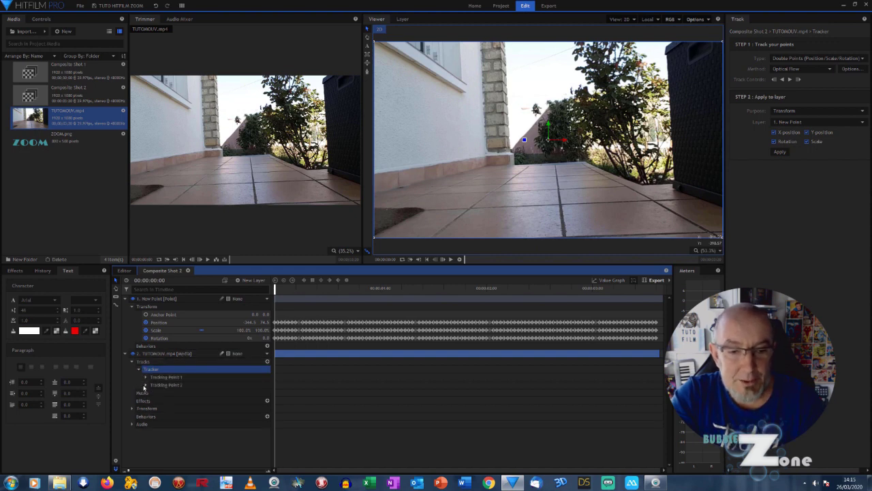
{"action": "left_click", "coordinate": [146, 386]}
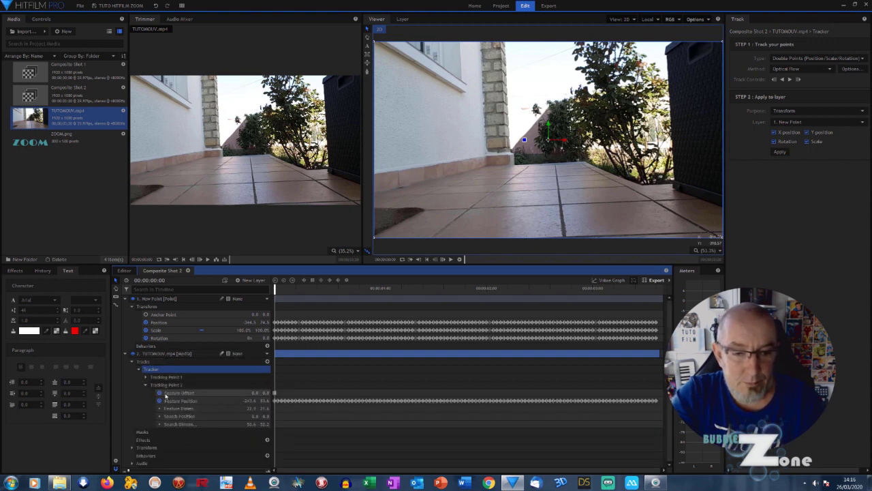
{"action": "left_click", "coordinate": [145, 385]}
{"action": "left_click", "coordinate": [145, 378]}
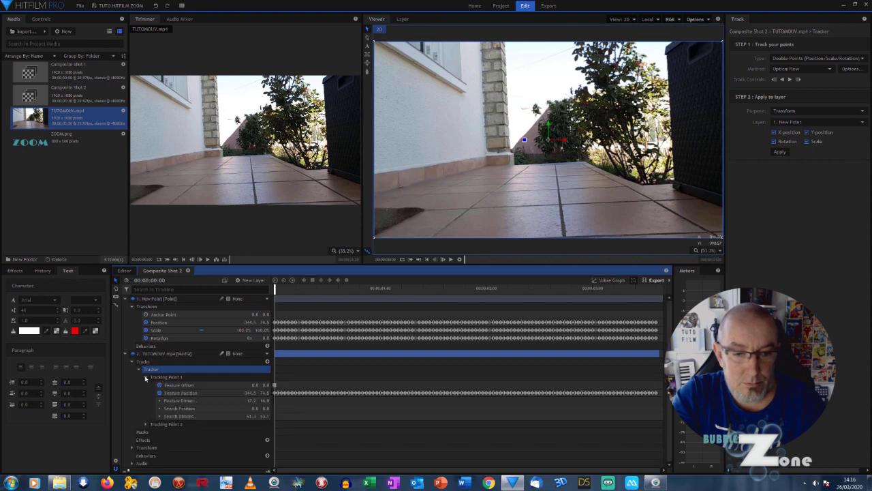
{"action": "left_click", "coordinate": [145, 378]}
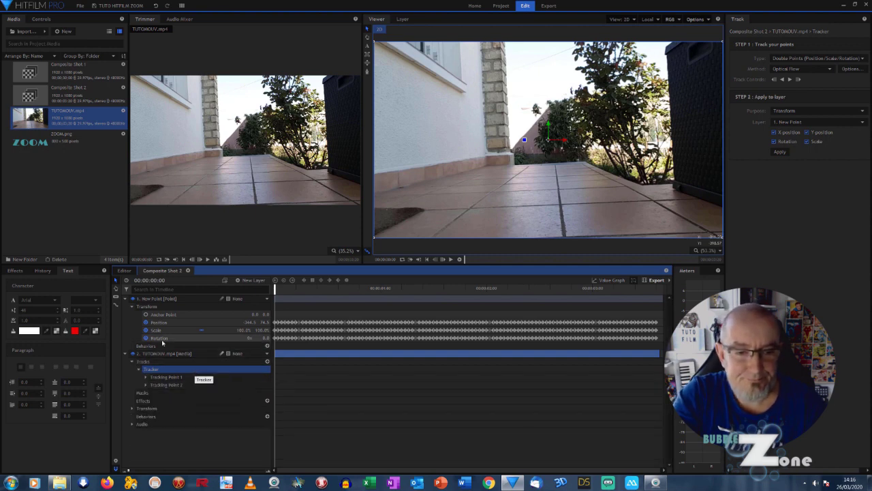
Review the tracker's structure and the point layer's Transform keyframes once more, leaving both layers collapsed in the timeline
{"action": "left_click", "coordinate": [133, 307]}
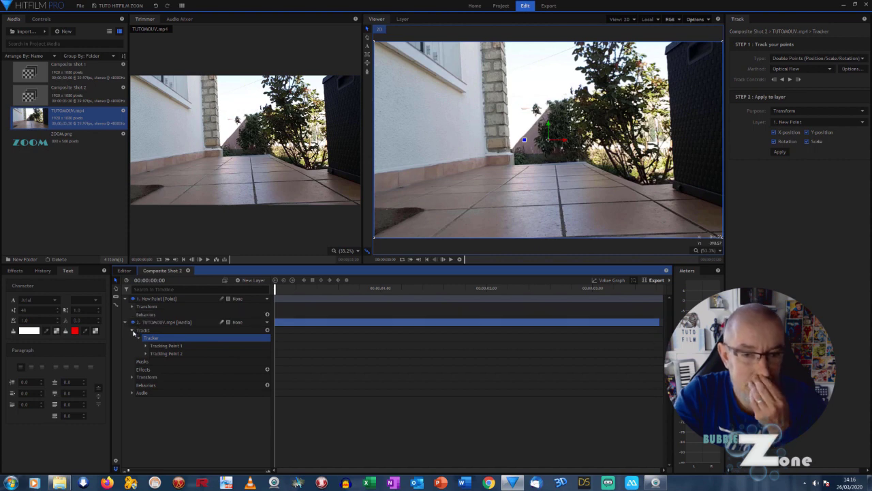
{"action": "left_click", "coordinate": [133, 331]}
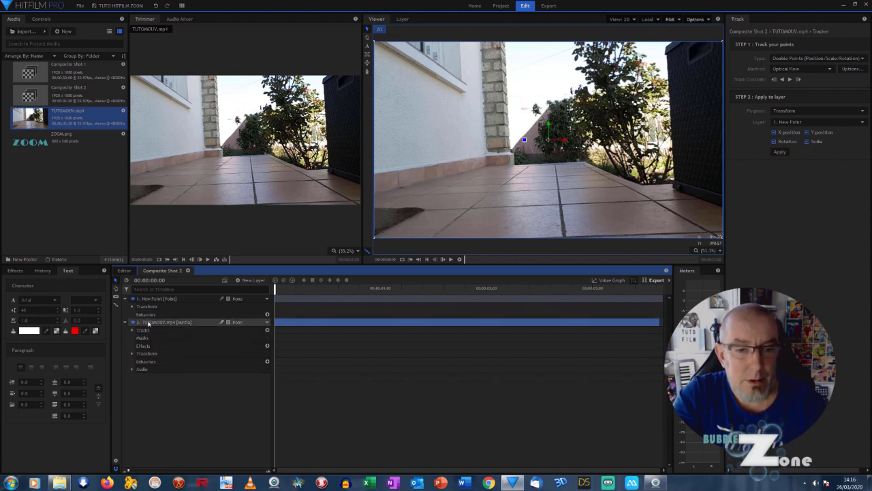
{"action": "left_click", "coordinate": [132, 331]}
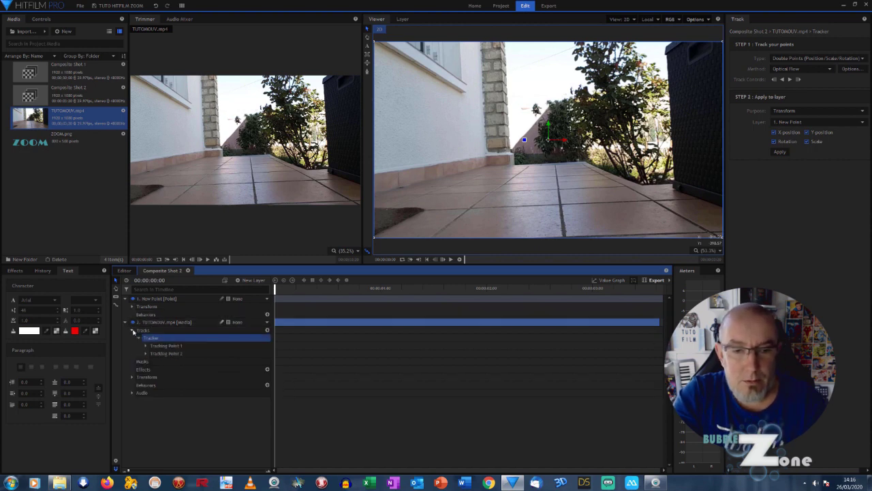
{"action": "left_click", "coordinate": [165, 347]}
{"action": "left_click", "coordinate": [152, 338]}
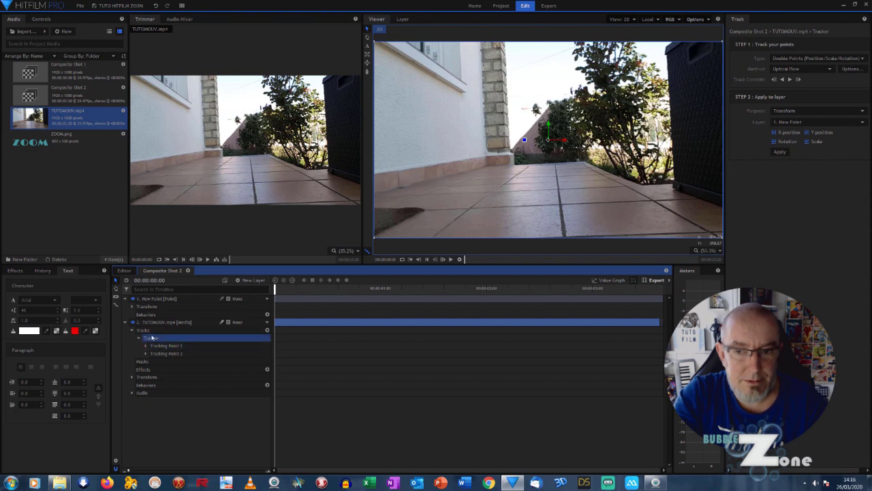
{"action": "left_click", "coordinate": [139, 338]}
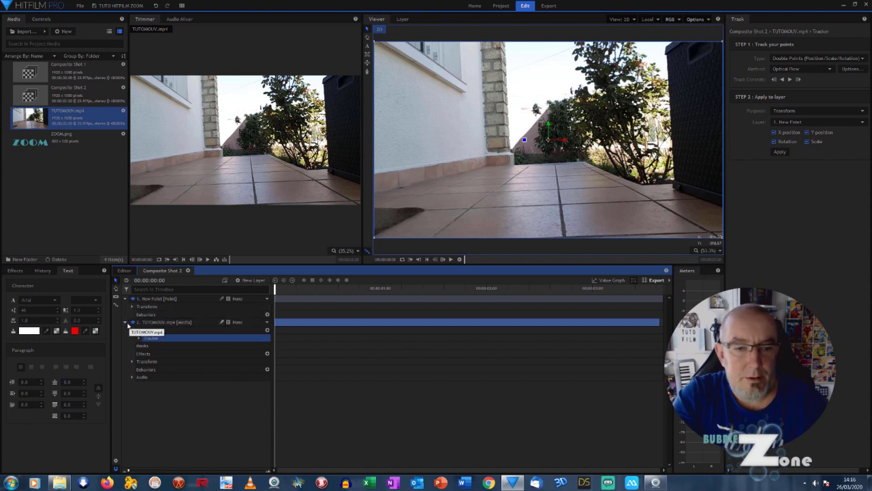
{"action": "left_click", "coordinate": [126, 322]}
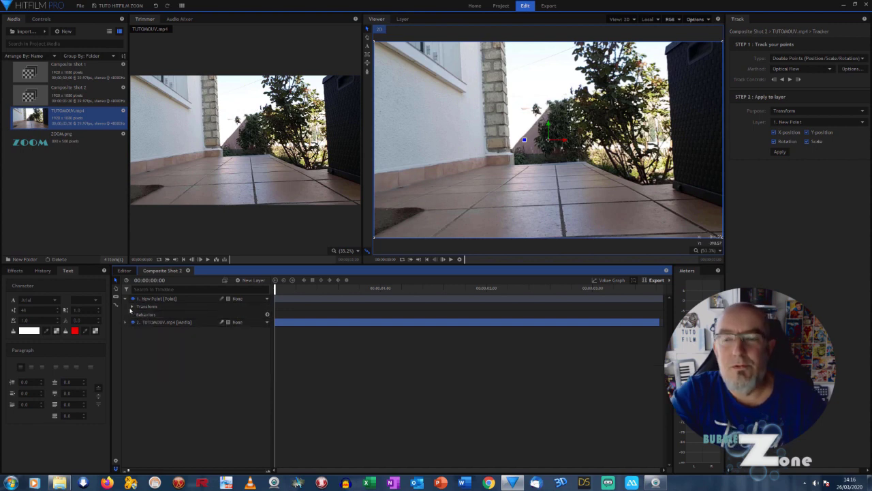
{"action": "left_click", "coordinate": [132, 308]}
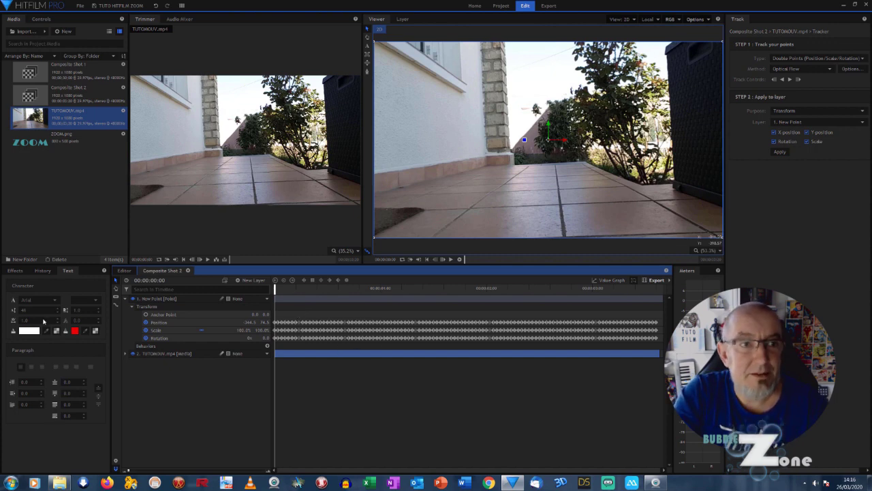
{"action": "left_click", "coordinate": [126, 299]}
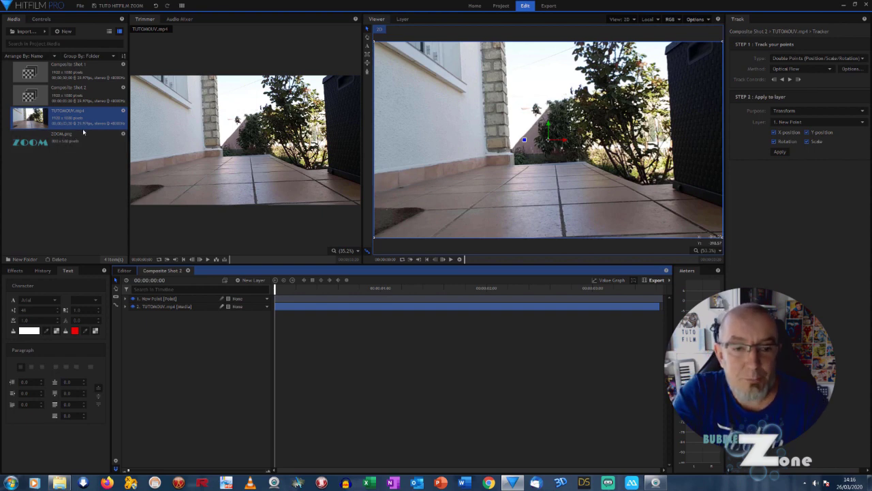
Add ZOOM.png as the uppermost layer of the composite shot and reduce its scale to about 37%
{"action": "left_click_drag", "start_coordinate": [32, 143], "coordinate": [145, 299]}
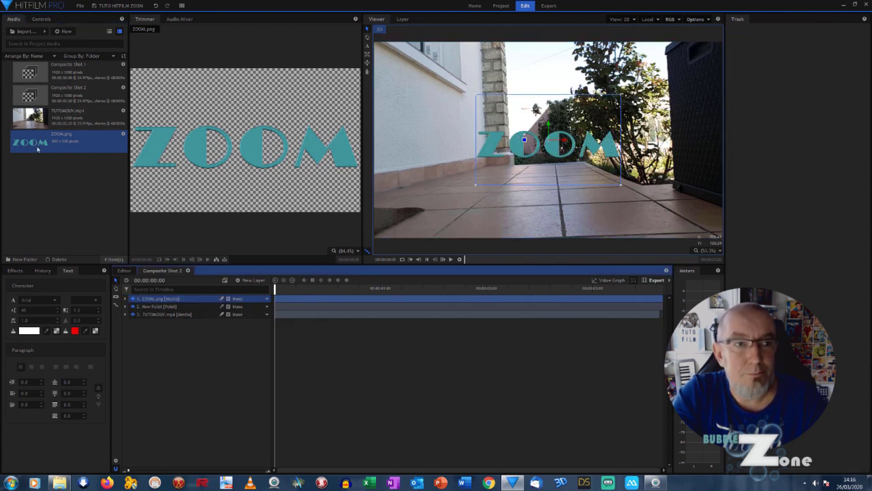
{"action": "left_click", "coordinate": [40, 18]}
{"action": "left_click", "coordinate": [6, 78]}
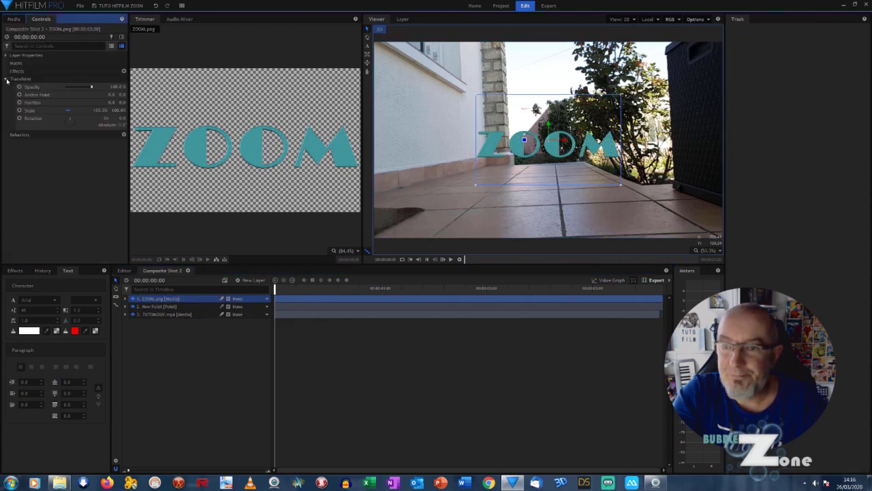
{"action": "left_click_drag", "start_coordinate": [102, 110], "coordinate": [61, 109]}
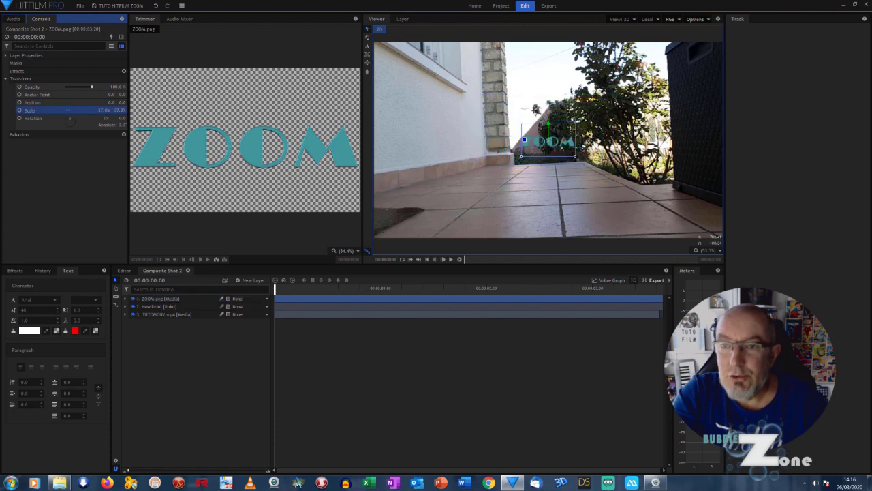
Position the ZOOM image against the sky just beside the stone pillar, at about -63.7, 226.9
{"action": "left_click_drag", "start_coordinate": [548, 141], "coordinate": [518, 122]}
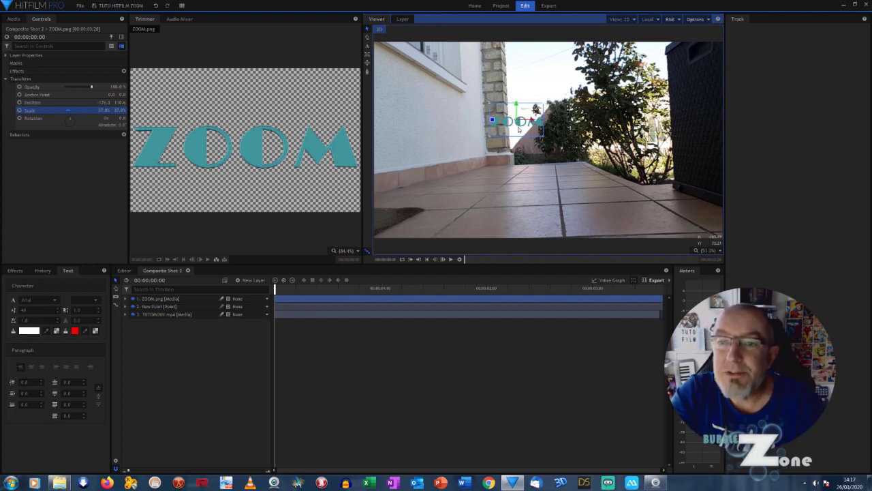
{"action": "left_click_drag", "start_coordinate": [516, 121], "coordinate": [535, 109]}
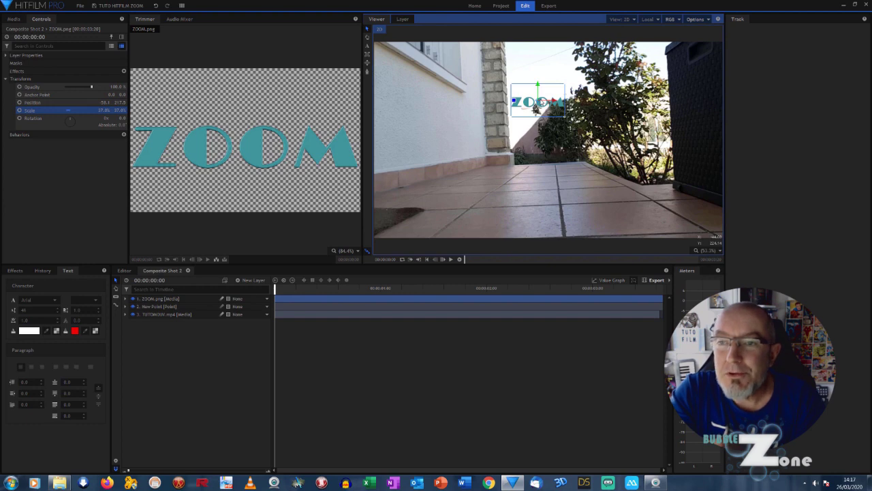
{"action": "left_click_drag", "start_coordinate": [536, 108], "coordinate": [535, 105]}
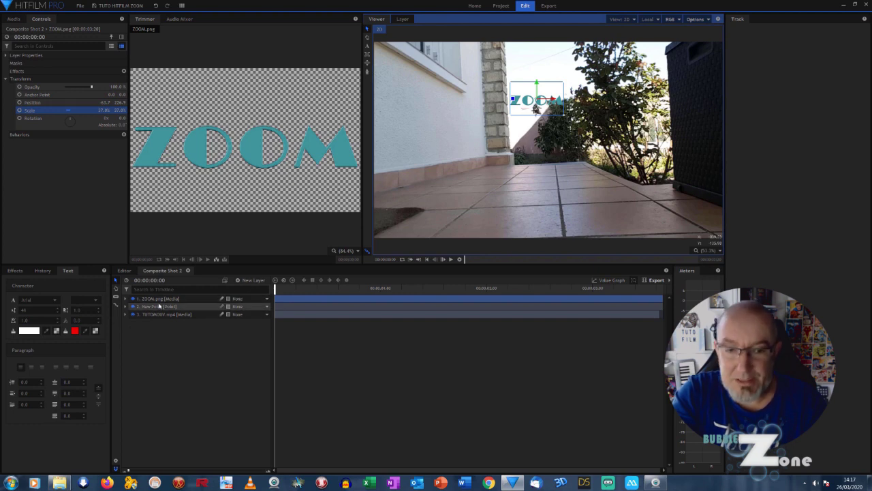
Parent the ZOOM.png layer to the New Point layer and play the composite shot to check its motion
{"action": "left_click", "coordinate": [267, 299]}
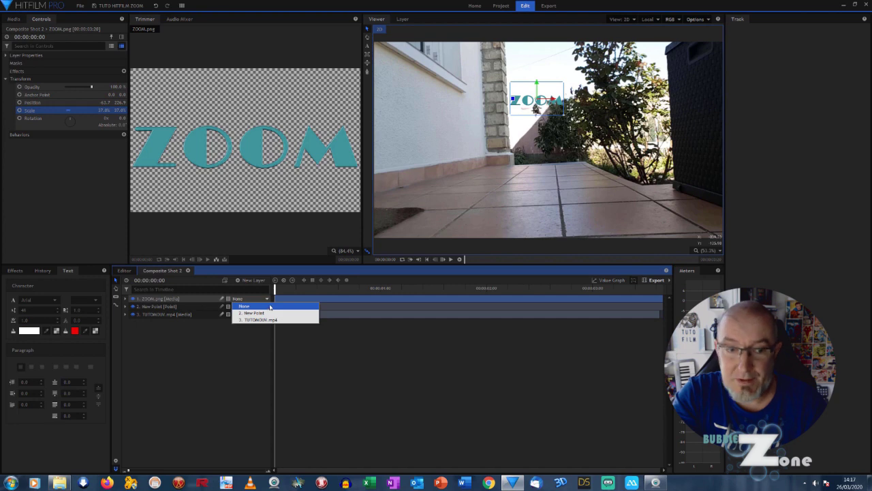
{"action": "left_click", "coordinate": [264, 314]}
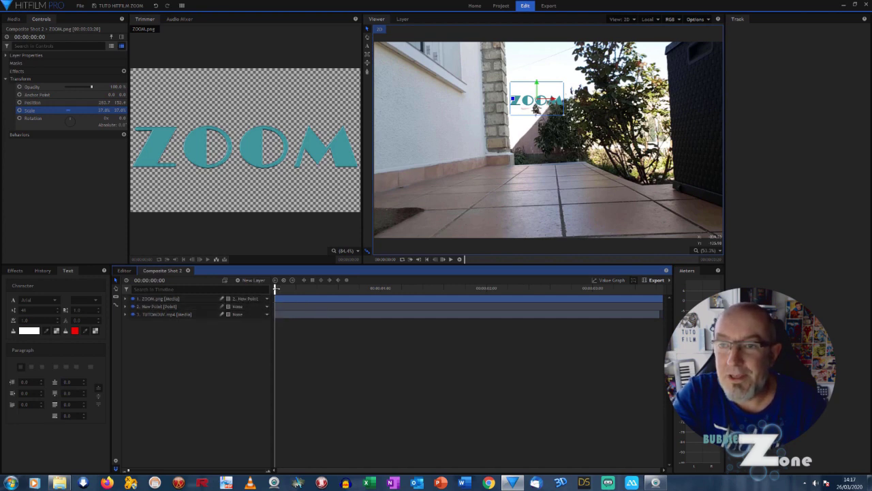
{"action": "left_click_drag", "start_coordinate": [276, 289], "coordinate": [219, 293]}
{"action": "key", "text": "space"}
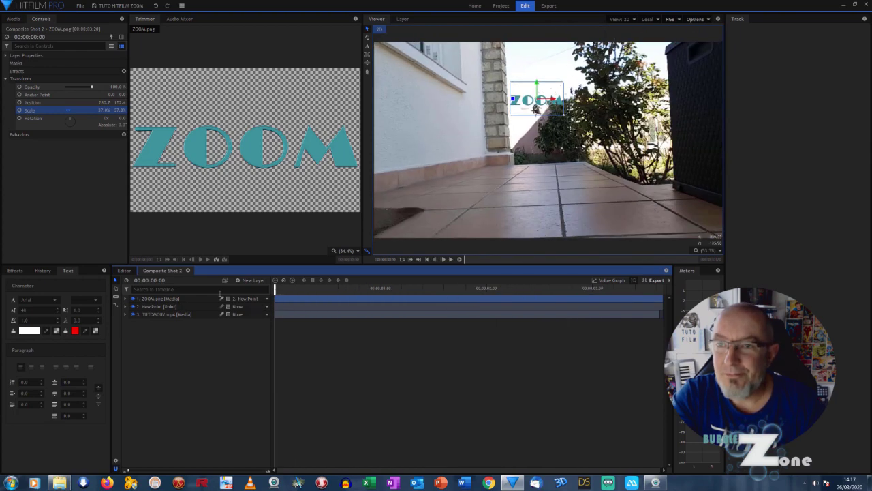
{"action": "left_click", "coordinate": [450, 259]}
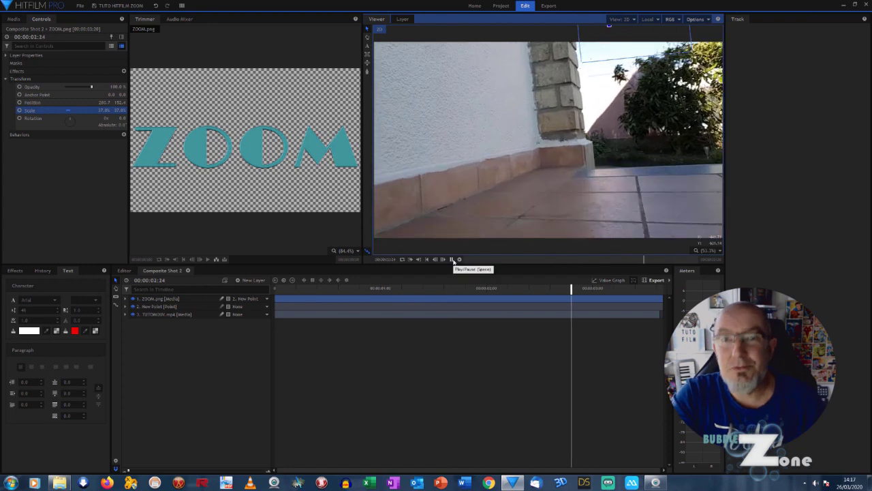
{"action": "left_click", "coordinate": [451, 259]}
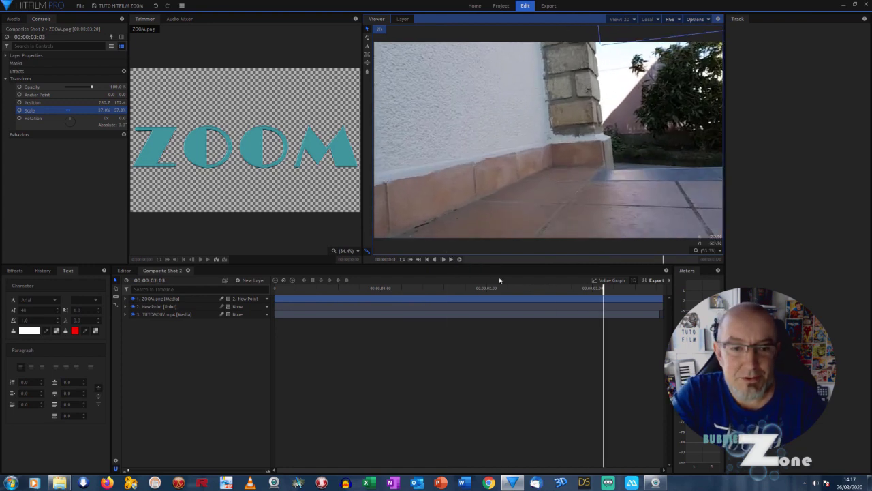
Return to the first frame and move the ZOOM image straight down onto the tiled floor near the pillar's base
{"action": "left_click_drag", "start_coordinate": [296, 291], "coordinate": [275, 289]}
{"action": "left_click", "coordinate": [167, 300]}
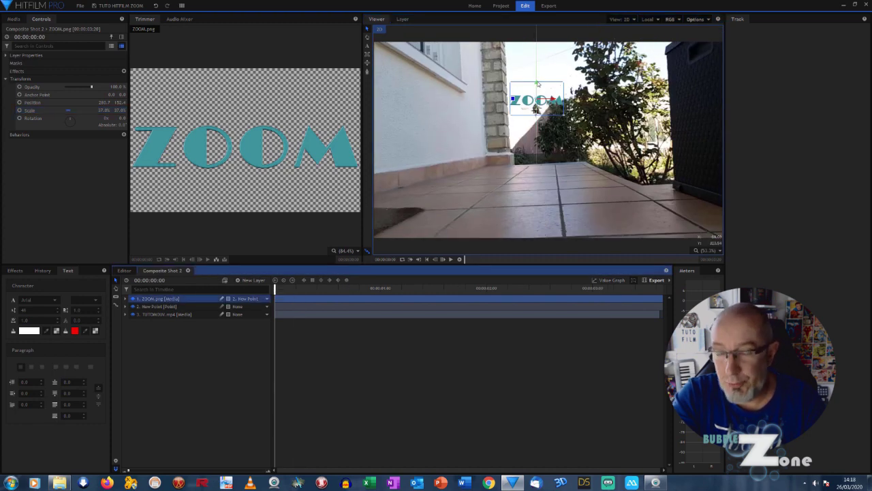
{"action": "left_click_drag", "start_coordinate": [537, 107], "coordinate": [537, 150]}
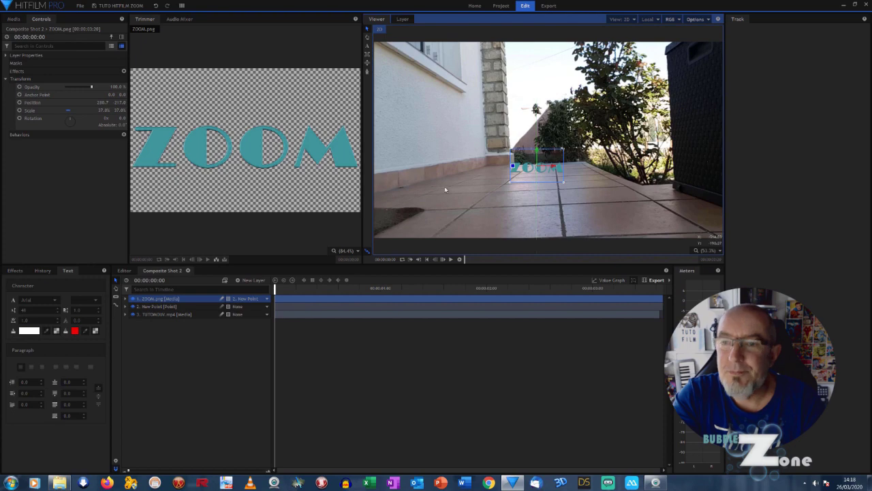
Play the composite shot repeatedly to check how the ZOOM image moves with the tiled floor
{"action": "left_click", "coordinate": [451, 260]}
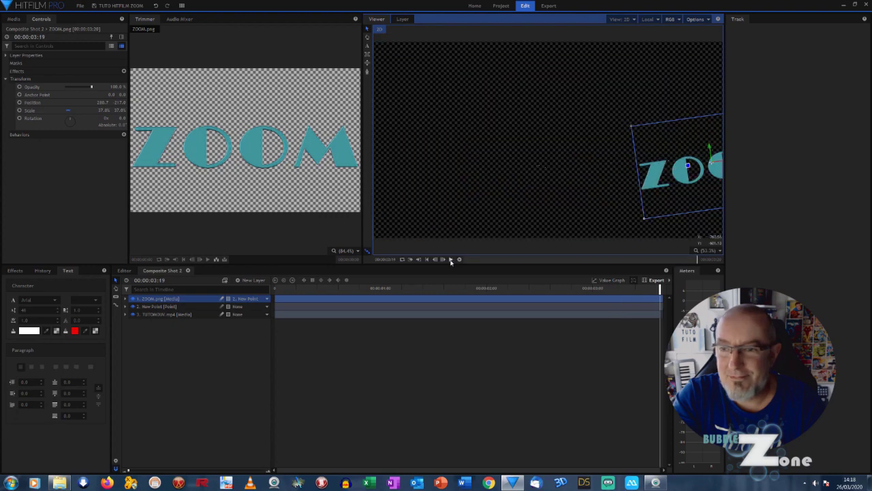
{"action": "left_click", "coordinate": [450, 260]}
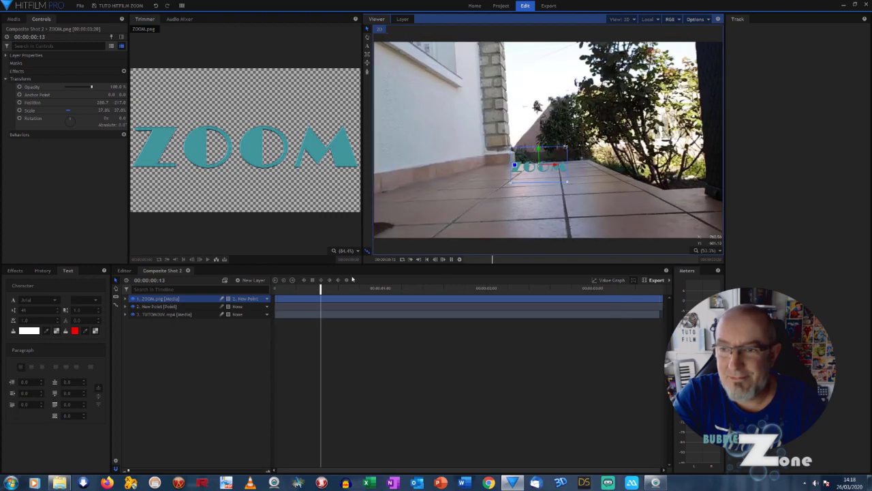
{"action": "left_click", "coordinate": [451, 260]}
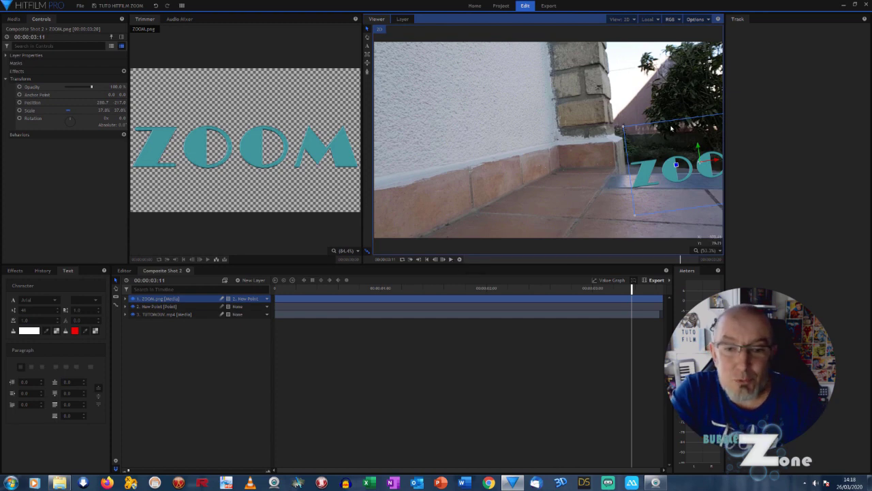
From the first frame, move the ZOOM image onto the white wall at about -298.7, 98.0 and play the shot to check its motion
{"action": "key", "text": "Home"}
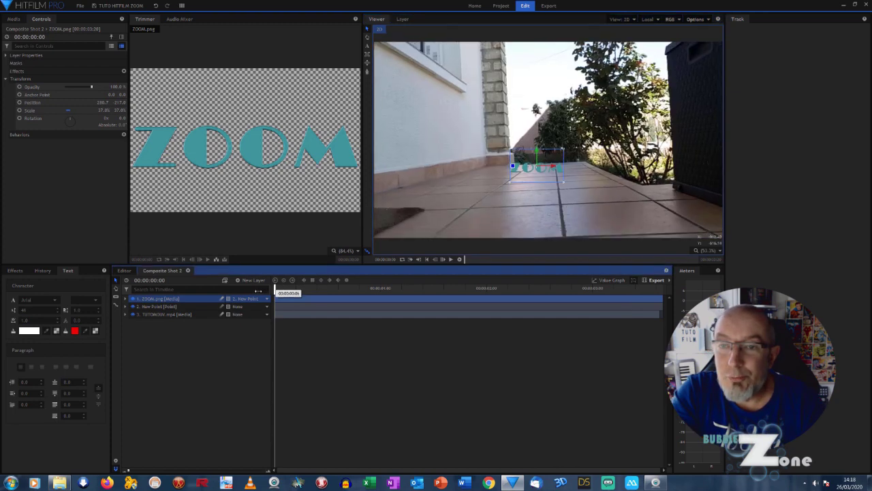
{"action": "left_click_drag", "start_coordinate": [537, 169], "coordinate": [431, 111]}
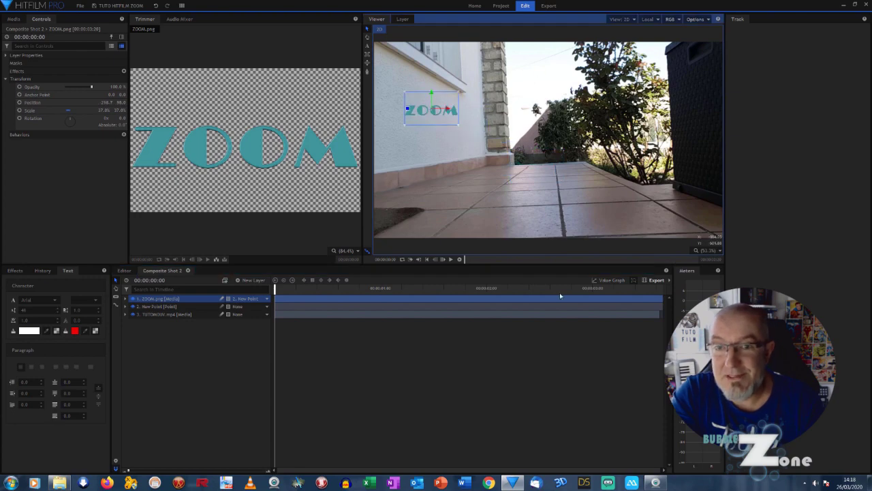
{"action": "left_click", "coordinate": [450, 260]}
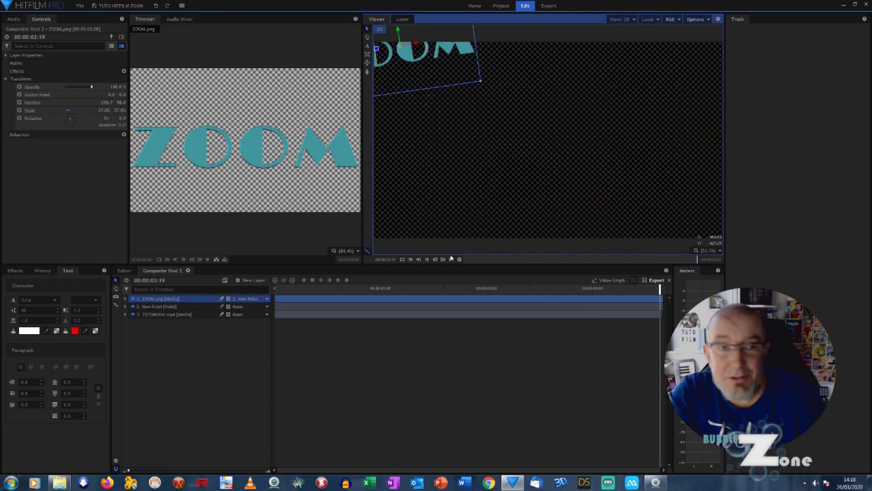
{"action": "left_click", "coordinate": [278, 288]}
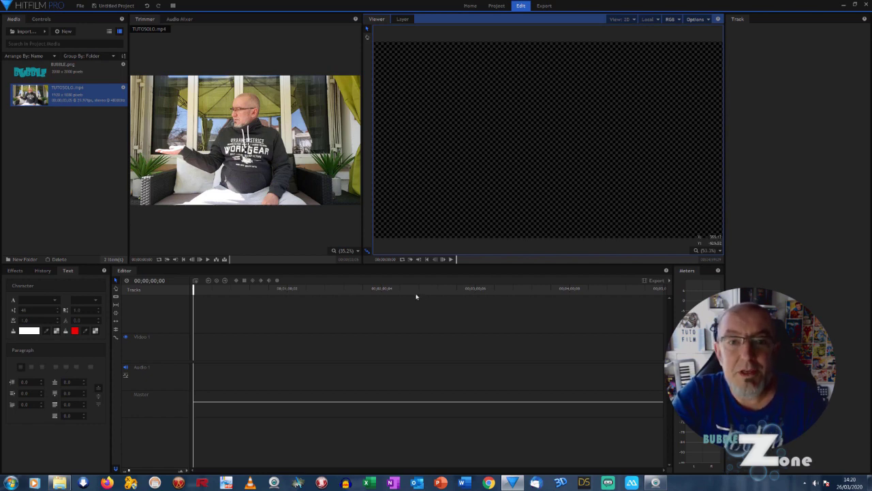
Create a composite shot with the 1080p Full HD @ 29.97 fps template and a duration of 00;00;03;05
{"action": "left_click_drag", "start_coordinate": [230, 259], "coordinate": [204, 271]}
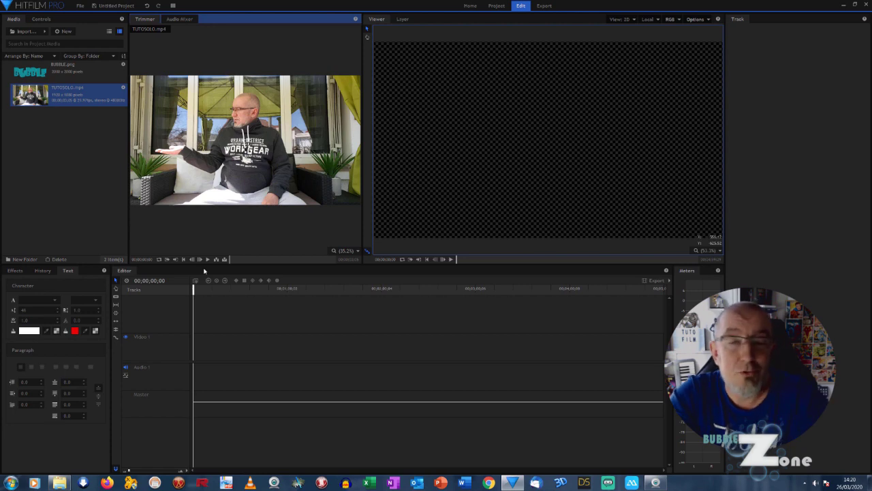
{"action": "mouse_move", "coordinate": [285, 257]}
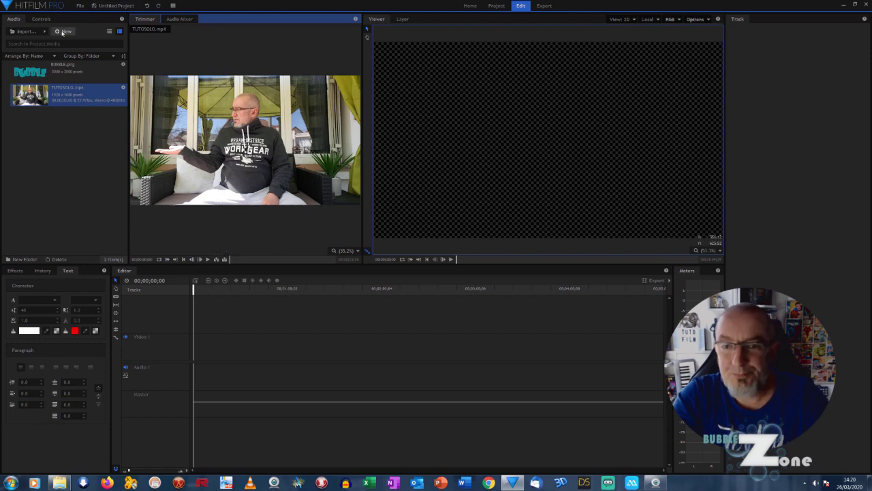
{"action": "left_click", "coordinate": [63, 32]}
{"action": "left_click", "coordinate": [64, 38]}
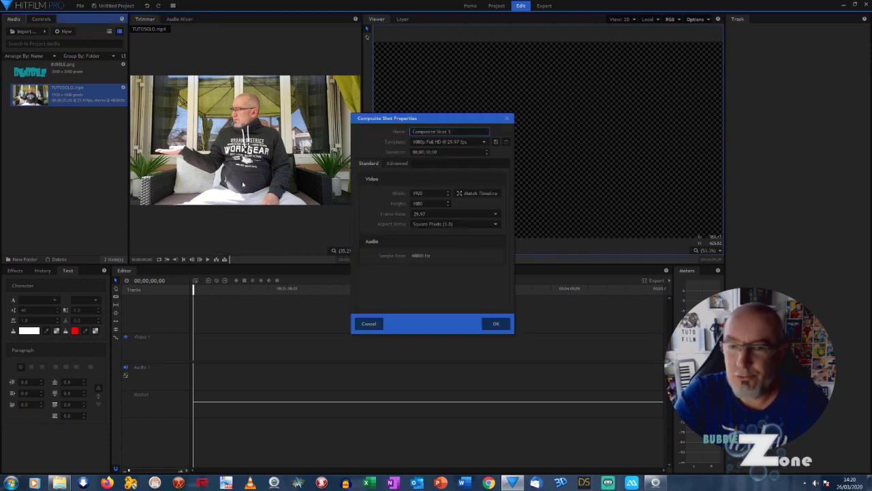
{"action": "left_click", "coordinate": [431, 152]}
{"action": "key", "text": "BackSpace"}
{"action": "key", "text": "BackSpace"}
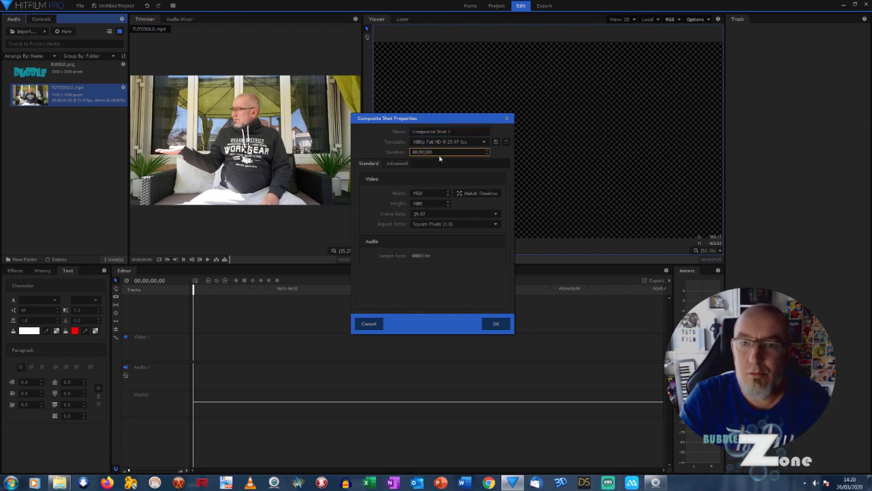
{"action": "type", "text": "03;05"}
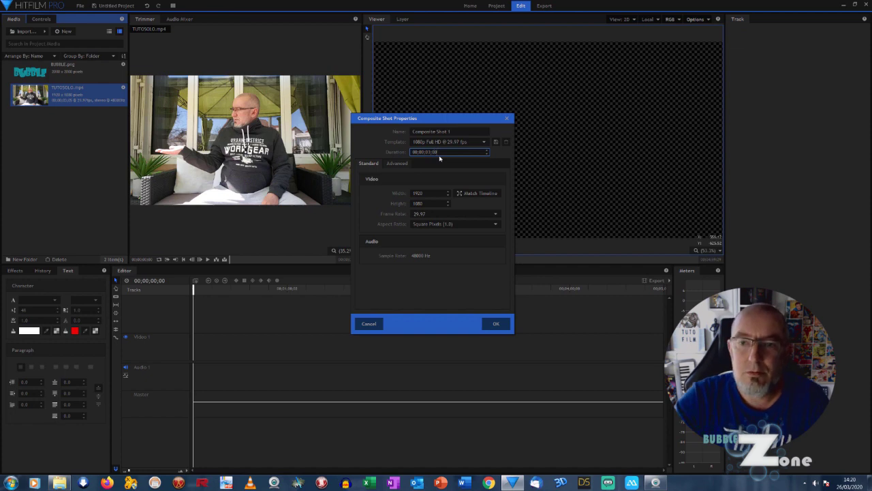
{"action": "key", "text": "Return"}
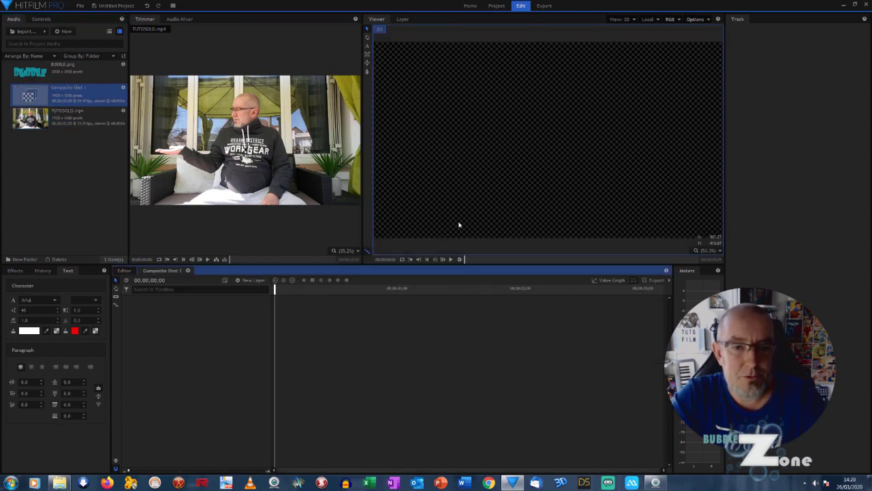
Add TUTOSOLO.mp4 as a layer of the composite shot, play it through and return to the first frame
{"action": "left_click_drag", "start_coordinate": [30, 117], "coordinate": [165, 298]}
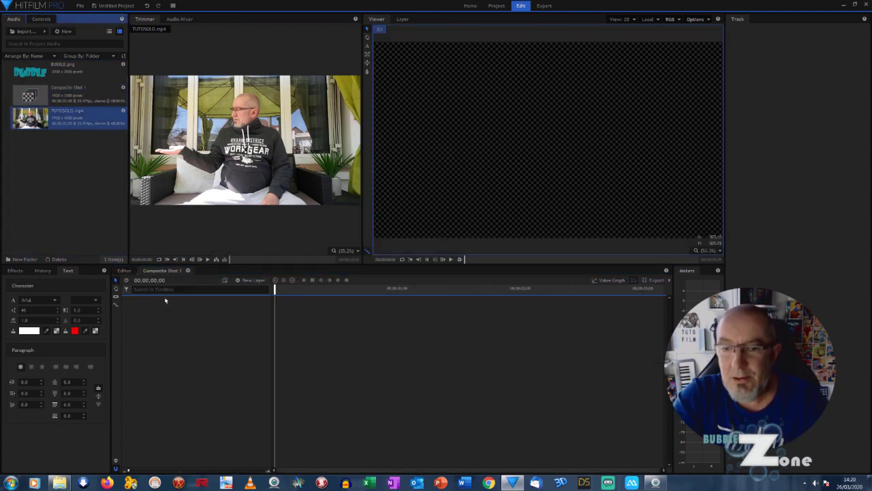
{"action": "left_click", "coordinate": [451, 259]}
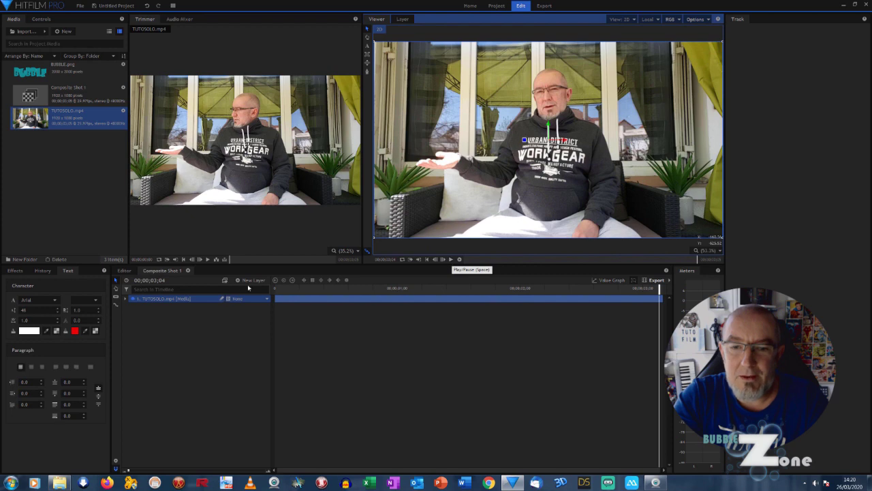
{"action": "left_click", "coordinate": [435, 259]}
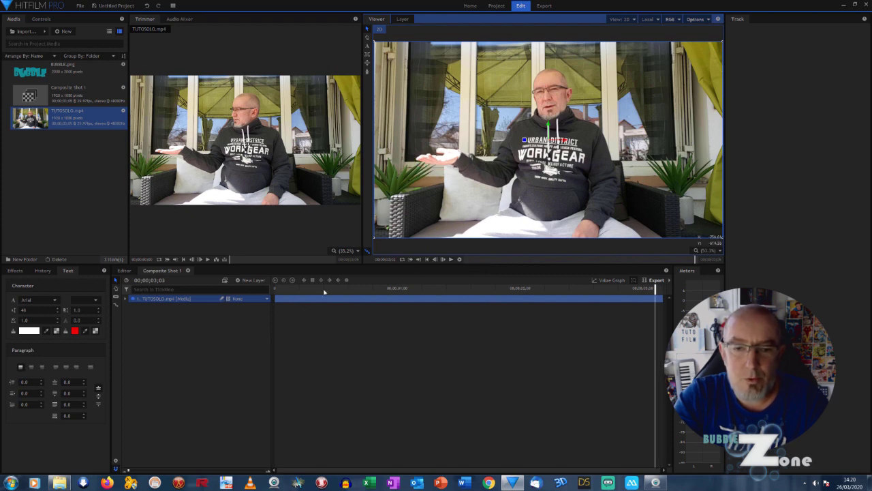
{"action": "left_click", "coordinate": [427, 259]}
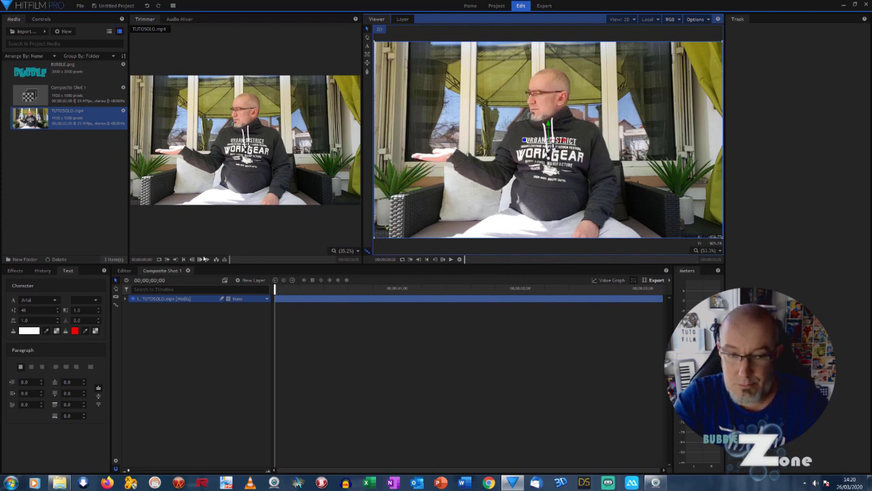
Add a single-point tracker to the TUTOSOLO.mp4 layer
{"action": "left_click", "coordinate": [127, 300]}
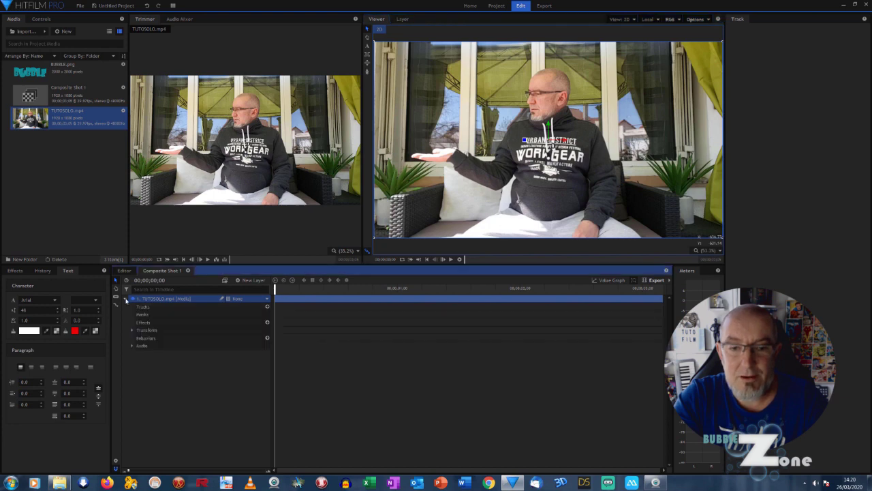
{"action": "left_click", "coordinate": [267, 308]}
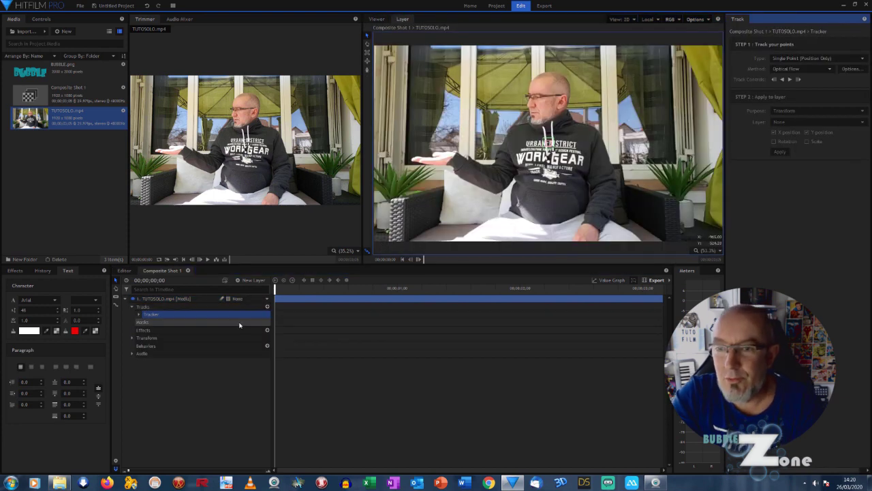
{"action": "scroll", "coordinate": [551, 85], "scroll_direction": "up", "scroll_amount": 5}
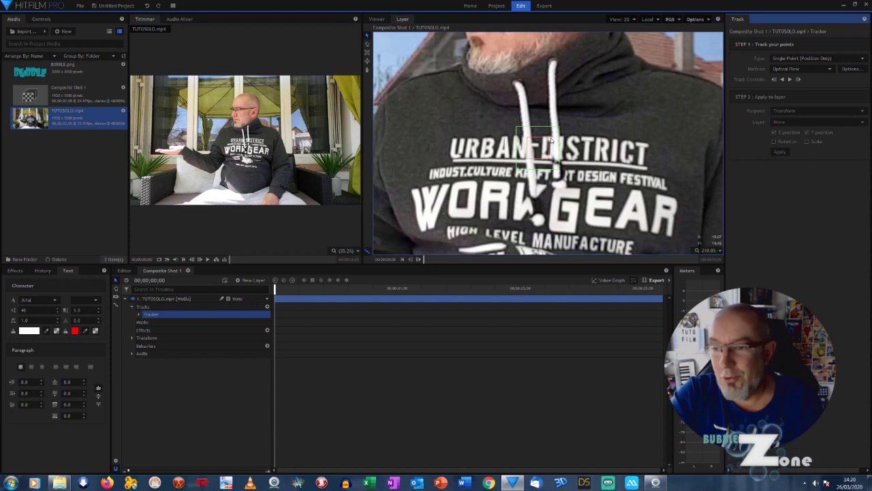
{"action": "left_click", "coordinate": [720, 250]}
{"action": "left_click", "coordinate": [712, 310]}
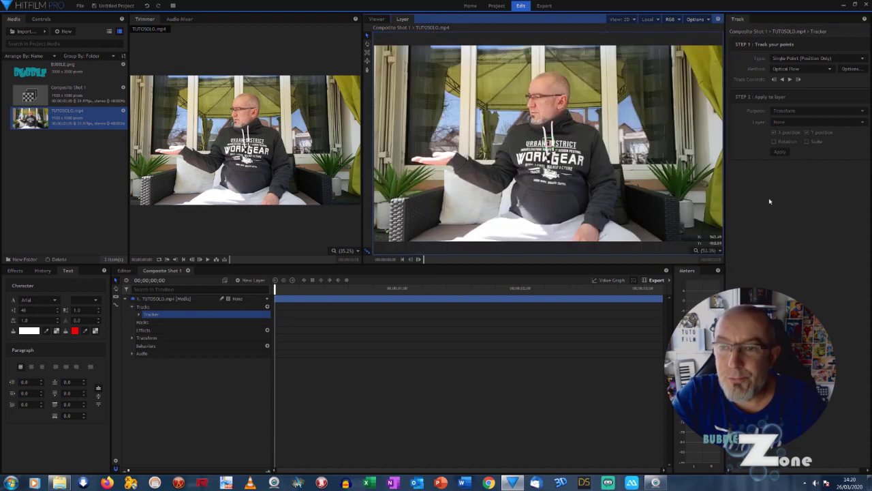
Place the tracking point on the sleeve cuff at the outstretched wrist with a larger search area, and track it forward through the whole clip
{"action": "scroll", "coordinate": [594, 162], "scroll_direction": "up", "scroll_amount": 2}
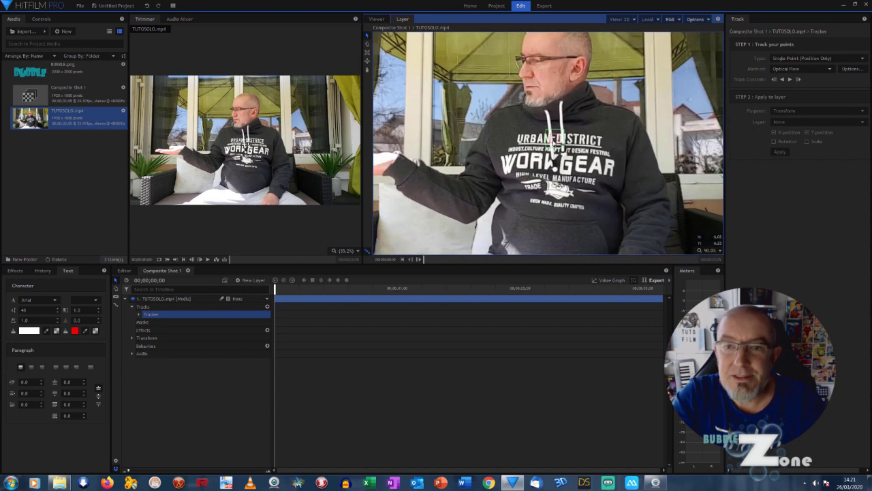
{"action": "left_click_drag", "start_coordinate": [554, 146], "coordinate": [393, 149]}
{"action": "left_click_drag", "start_coordinate": [498, 147], "coordinate": [610, 132]}
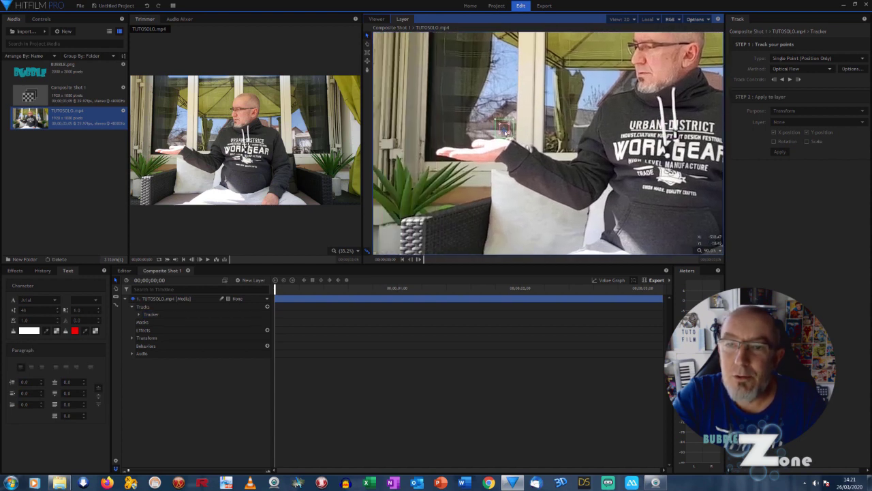
{"action": "left_click_drag", "start_coordinate": [503, 130], "coordinate": [542, 122]}
{"action": "scroll", "coordinate": [516, 157], "scroll_direction": "up", "scroll_amount": 3}
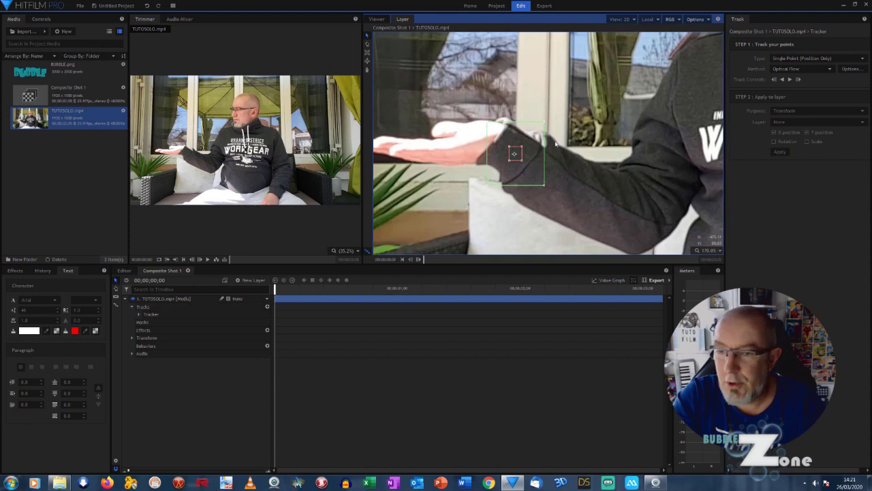
{"action": "left_click", "coordinate": [709, 250]}
{"action": "left_click", "coordinate": [705, 303]}
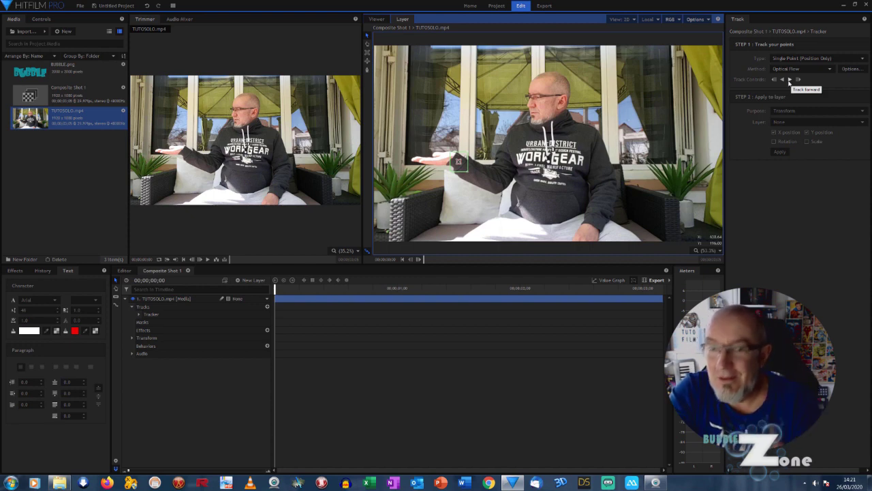
{"action": "left_click", "coordinate": [789, 80]}
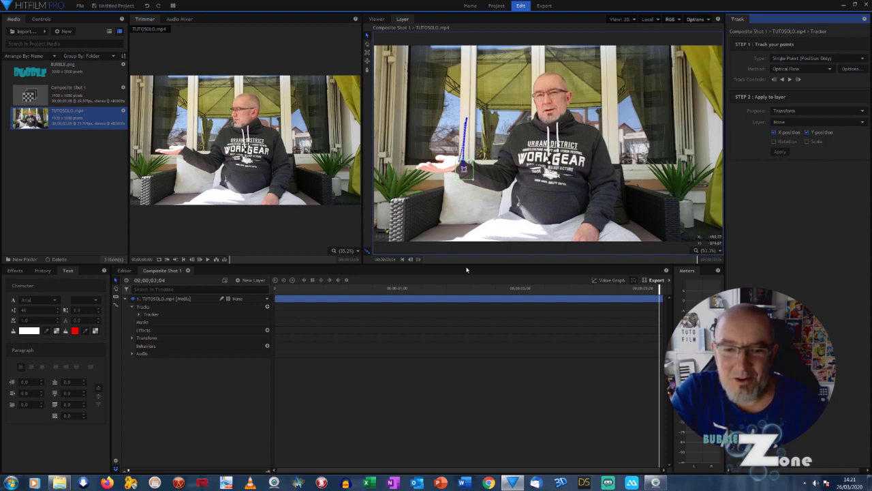
{"action": "left_click", "coordinate": [277, 289]}
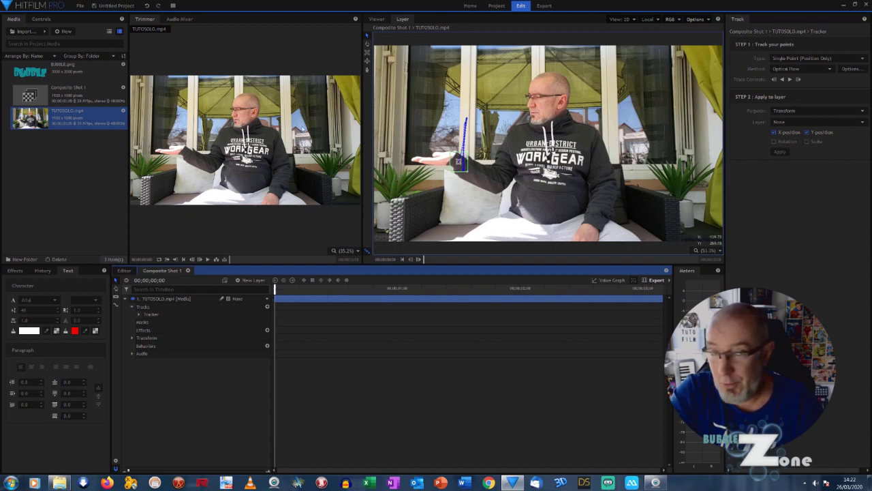
Add a new point layer above TUTOSOLO.mp4 and switch back to viewing the full composite shot
{"action": "left_click", "coordinate": [252, 280]}
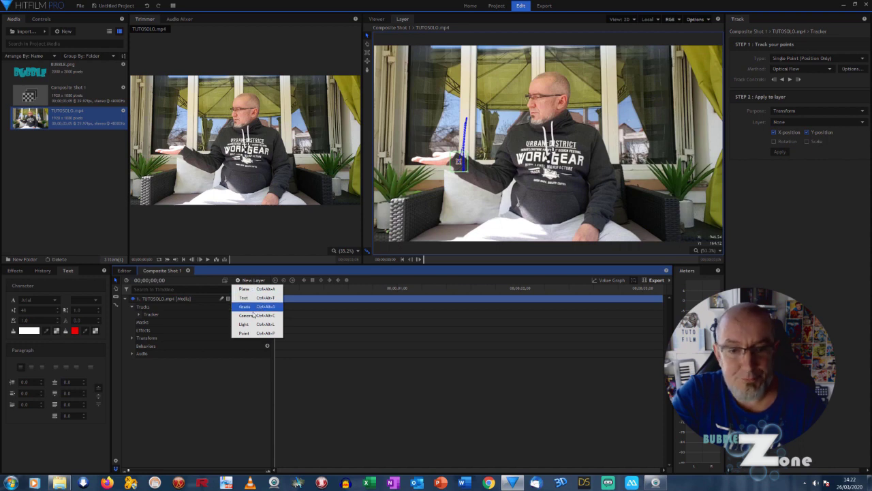
{"action": "left_click", "coordinate": [245, 333]}
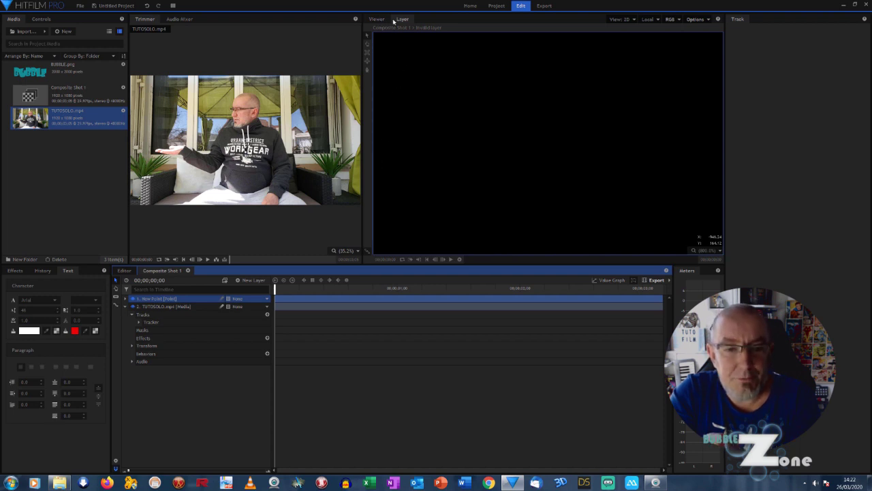
{"action": "left_click", "coordinate": [171, 306]}
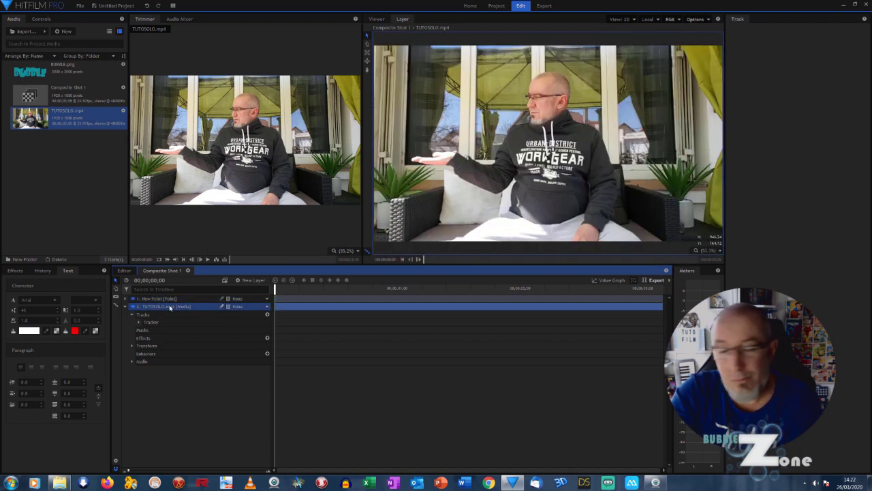
{"action": "left_click", "coordinate": [158, 300]}
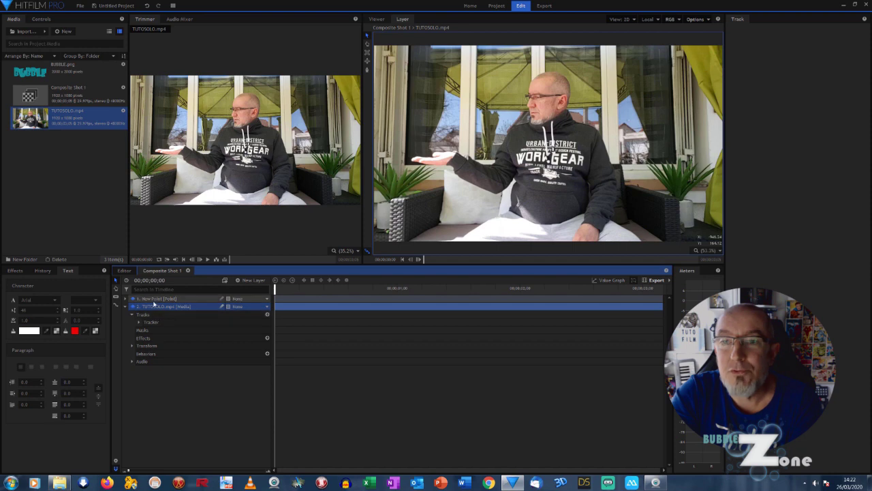
{"action": "left_click", "coordinate": [376, 19]}
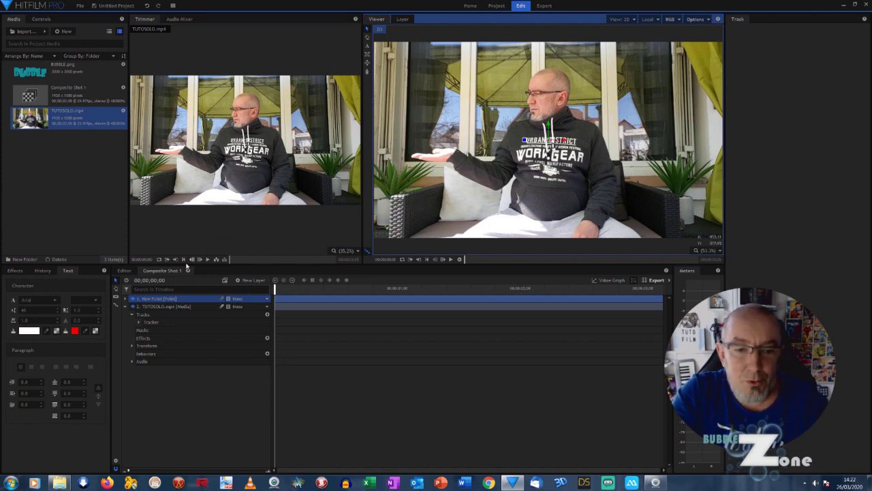
Choose the New Point layer as the target of the TUTOSOLO.mp4 tracker and collapse the video layer's properties
{"action": "left_click", "coordinate": [150, 320]}
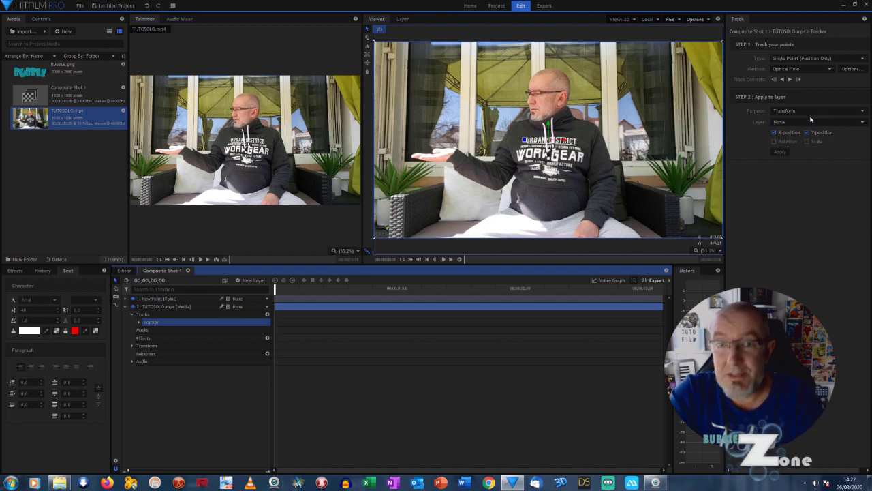
{"action": "left_click", "coordinate": [862, 124]}
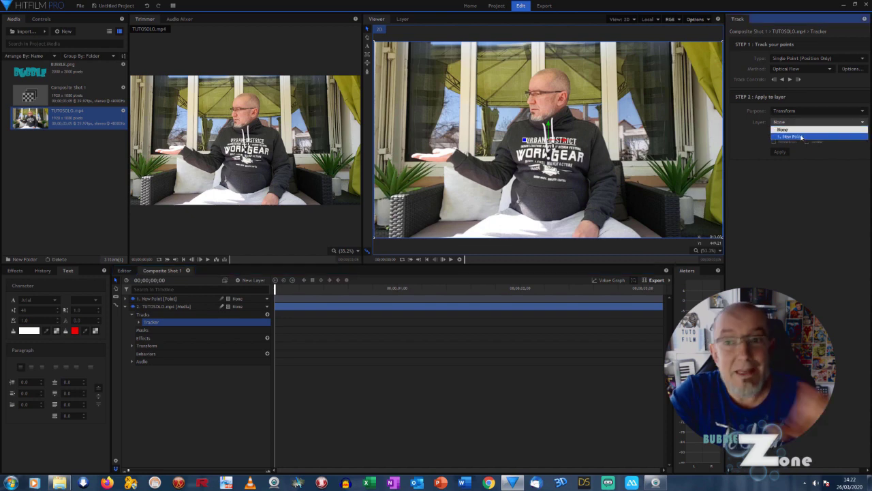
{"action": "left_click", "coordinate": [802, 137]}
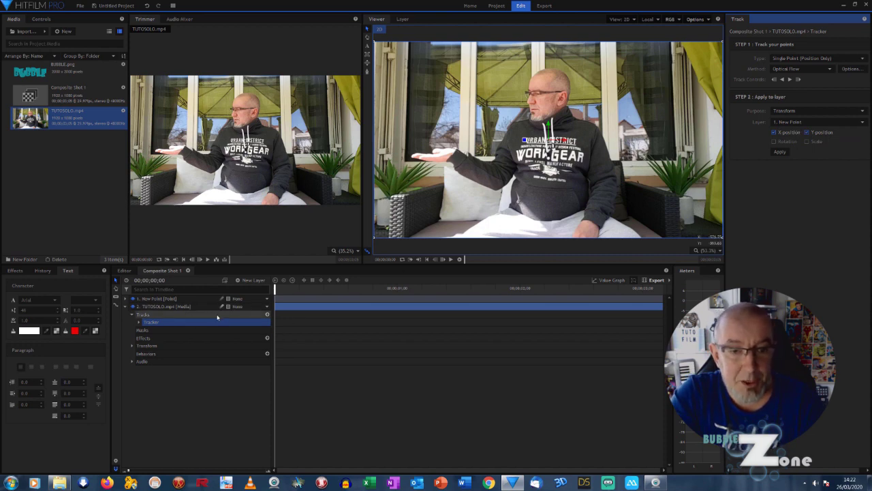
{"action": "left_click", "coordinate": [130, 307]}
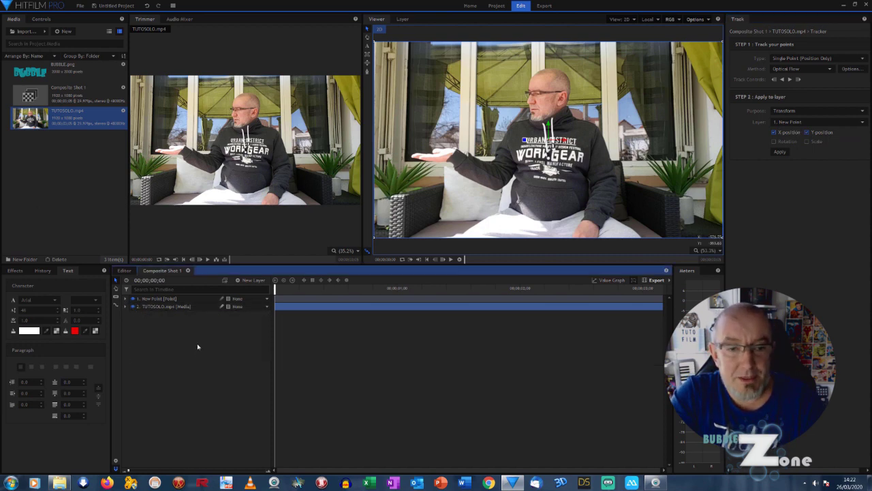
Add BUBBLE.png as the uppermost layer, scale it to 22% and place it above the outstretched hand
{"action": "left_click", "coordinate": [39, 73]}
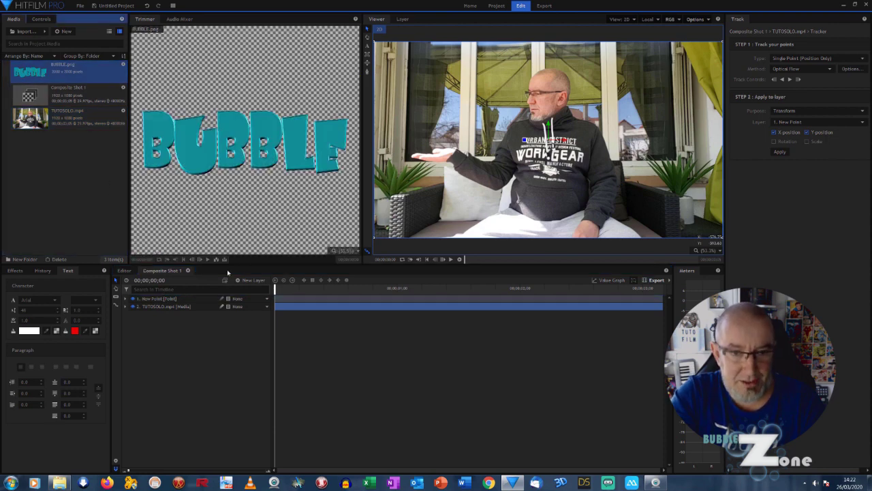
{"action": "left_click_drag", "start_coordinate": [11, 77], "coordinate": [181, 299]}
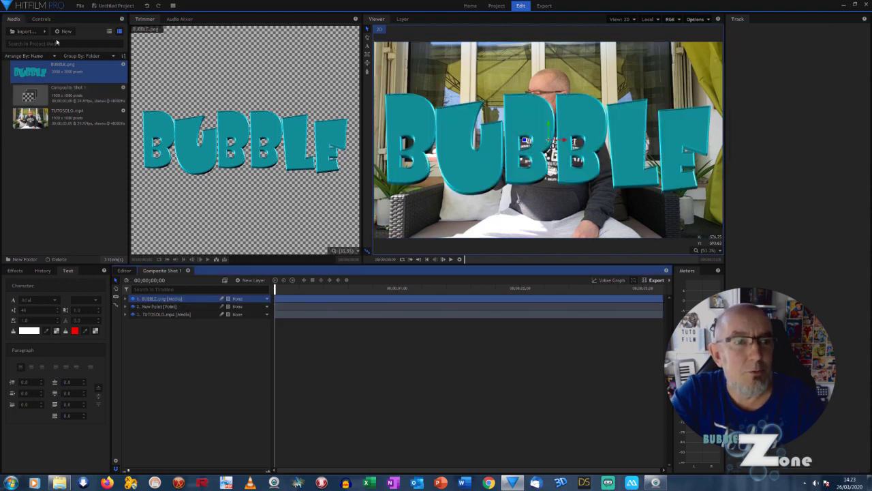
{"action": "left_click", "coordinate": [40, 19]}
{"action": "left_click", "coordinate": [6, 78]}
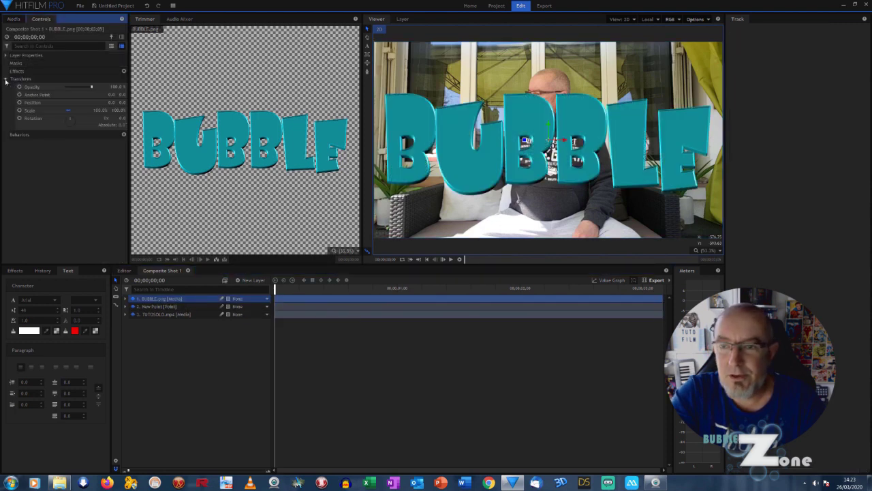
{"action": "left_click_drag", "start_coordinate": [104, 110], "coordinate": [73, 109]}
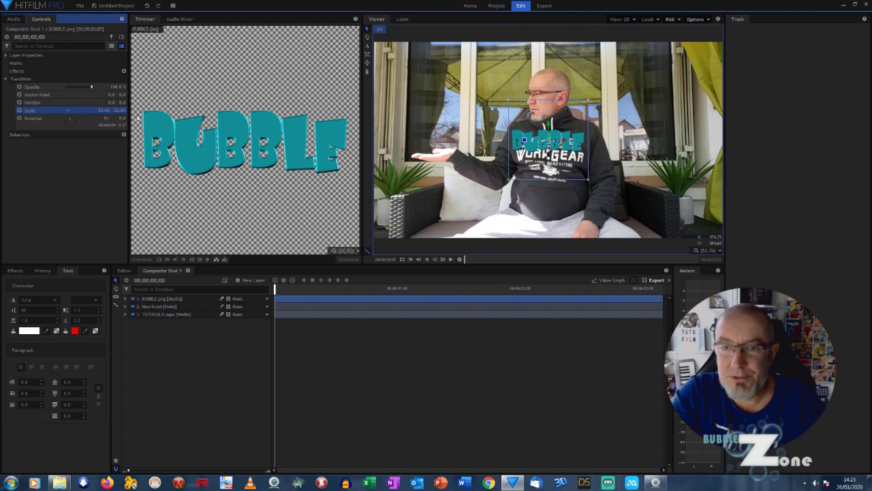
{"action": "left_click_drag", "start_coordinate": [548, 141], "coordinate": [434, 125]}
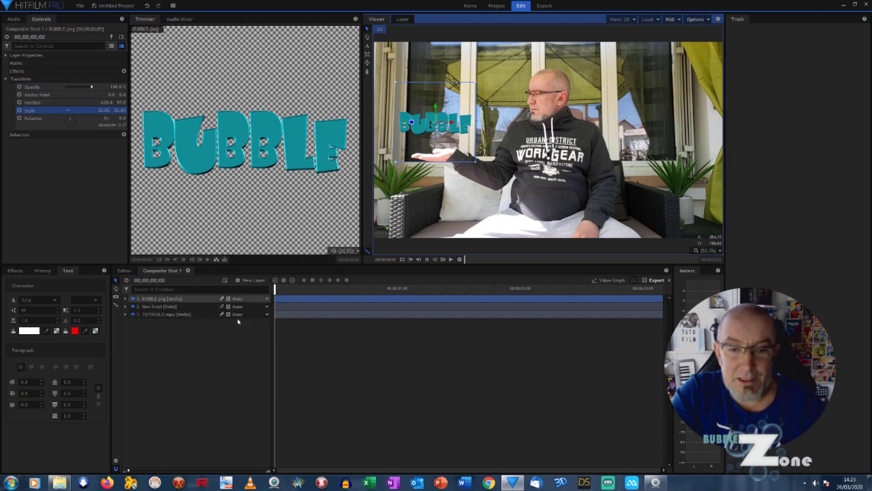
Try parenting the BUBBLE.png layer to the New Point layer, and delete the BUBBLE.png layer
{"action": "left_click", "coordinate": [268, 301]}
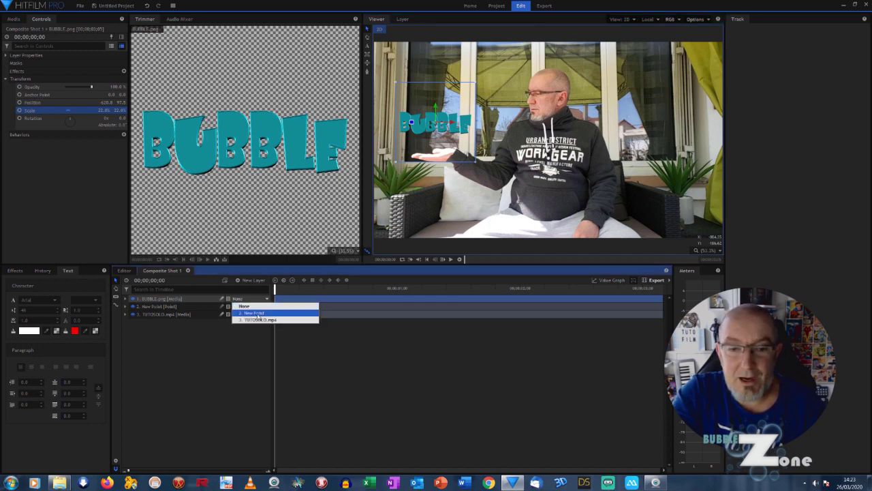
{"action": "left_click", "coordinate": [257, 315]}
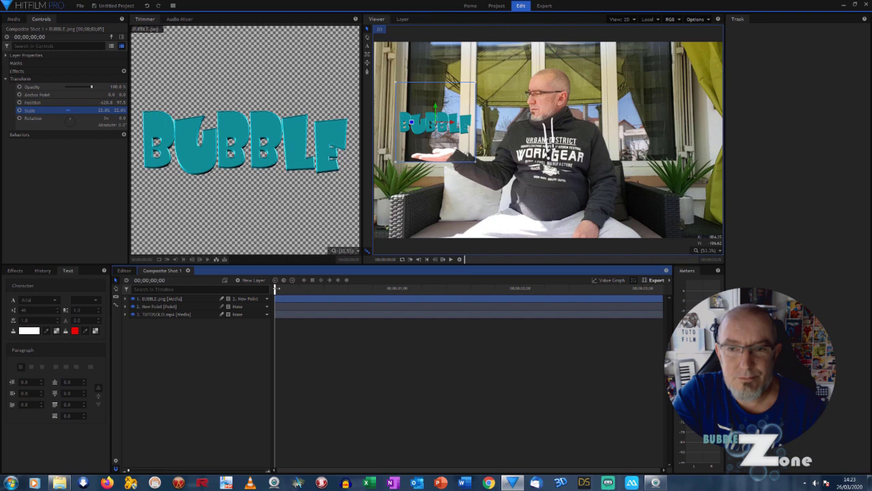
{"action": "mouse_move", "coordinate": [276, 289]}
{"action": "left_mouse_down"}
{"action": "mouse_move", "coordinate": [326, 288]}
{"action": "mouse_move", "coordinate": [262, 288]}
{"action": "left_mouse_up"}
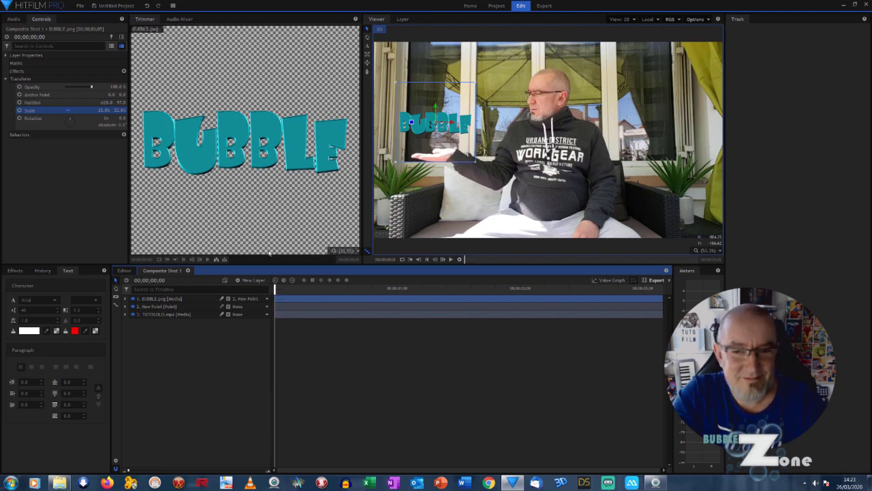
{"action": "left_click", "coordinate": [170, 299]}
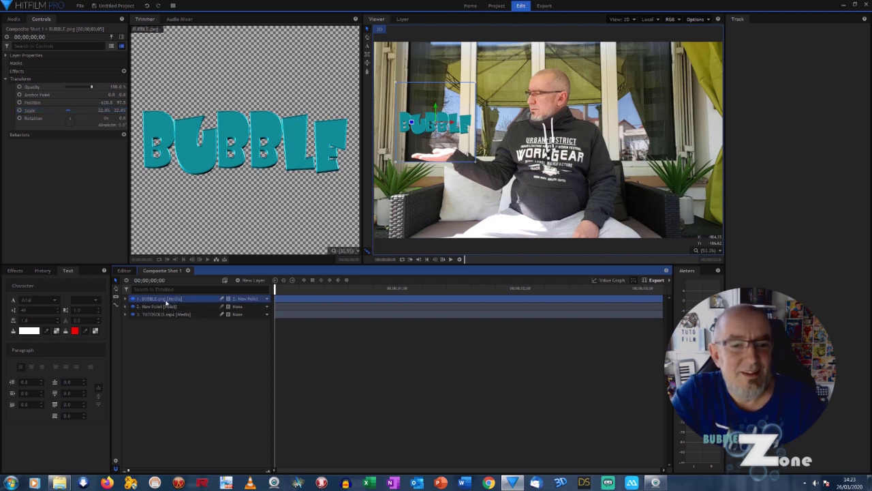
{"action": "key", "text": "Delete"}
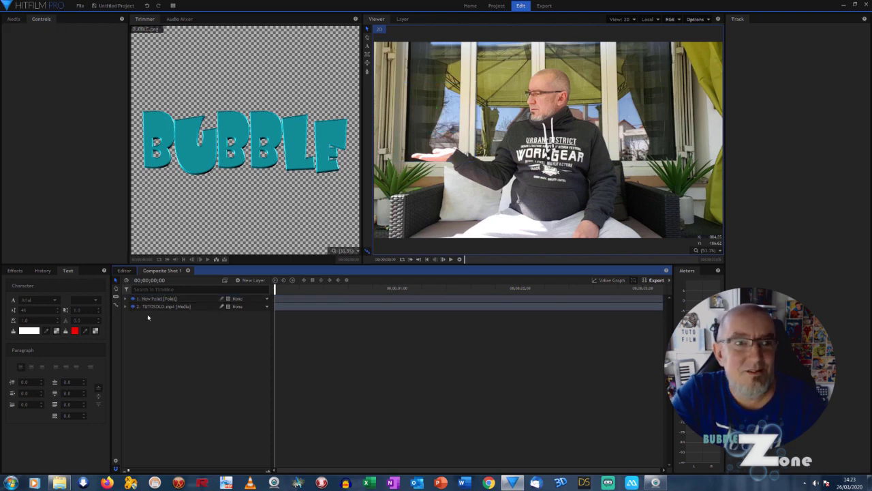
Apply the TUTOSOLO.mp4 tracker's X and Y position to the transform of the New Point layer
{"action": "left_click", "coordinate": [165, 307]}
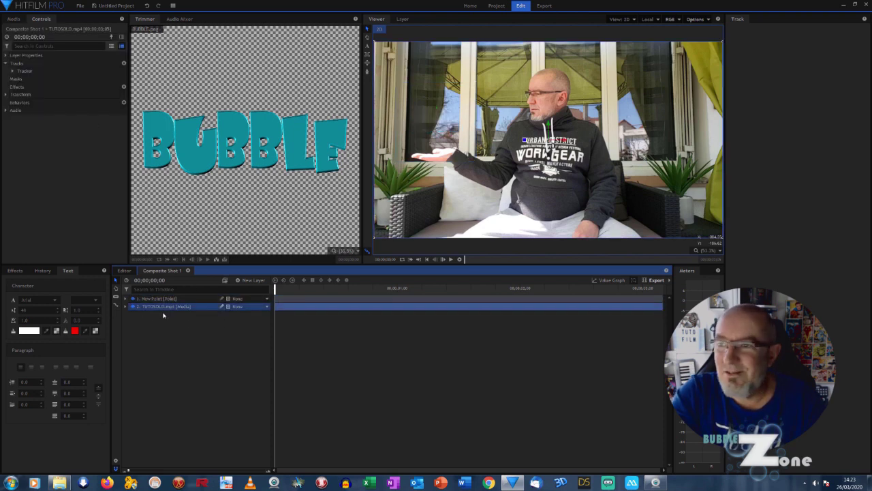
{"action": "left_click", "coordinate": [34, 72]}
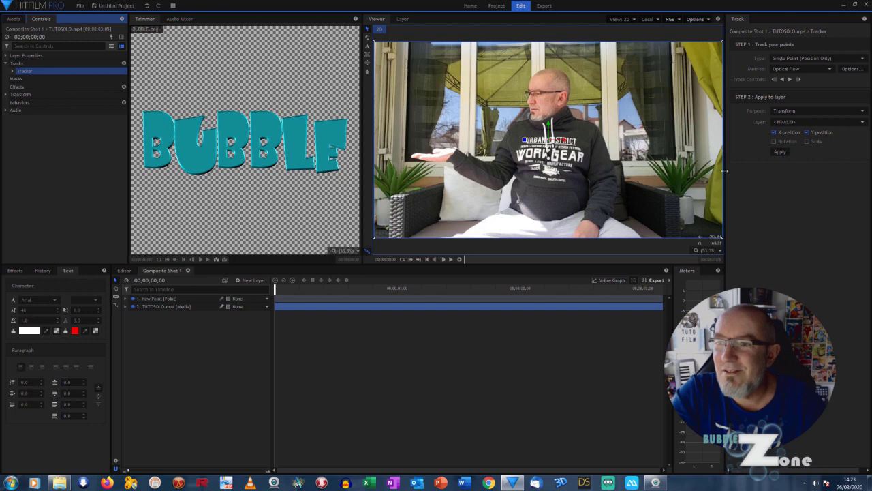
{"action": "left_click", "coordinate": [862, 124]}
{"action": "left_click", "coordinate": [792, 134]}
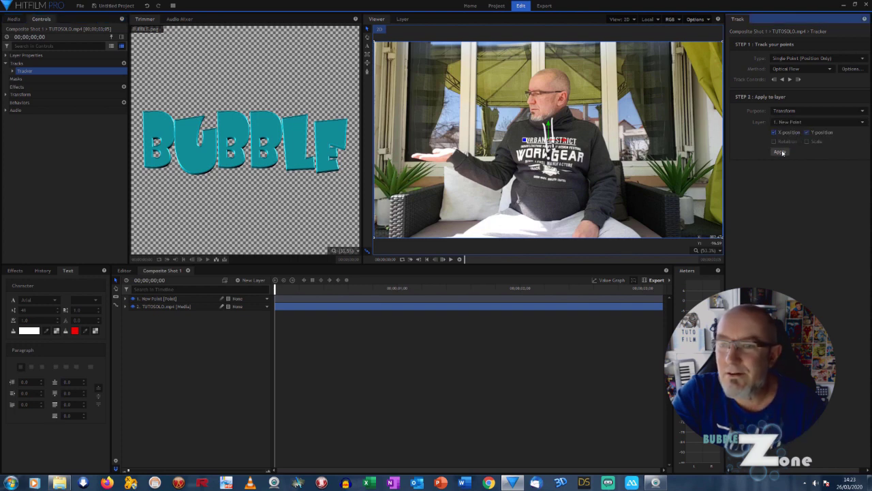
{"action": "left_click", "coordinate": [780, 152]}
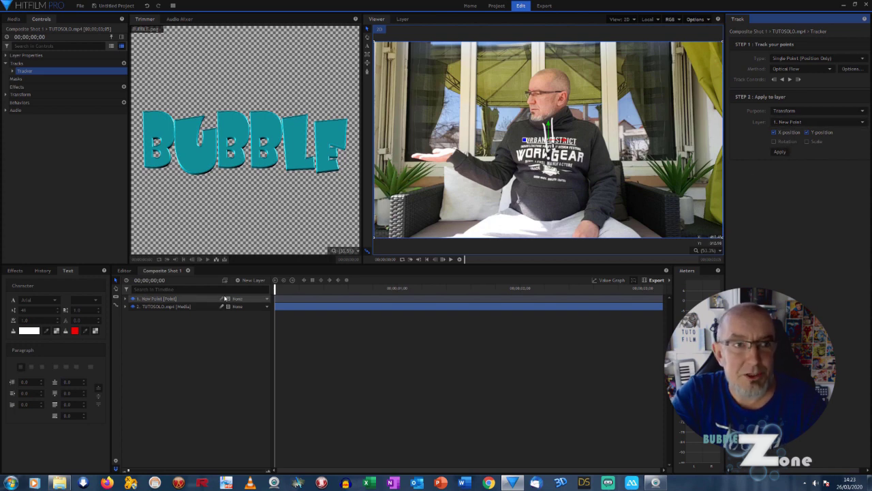
Place BUBBLE.png above the point layer, scale it to 22% and position it over the outstretched hand at about -617, 99
{"action": "left_click", "coordinate": [13, 19]}
{"action": "left_click_drag", "start_coordinate": [32, 72], "coordinate": [180, 298]}
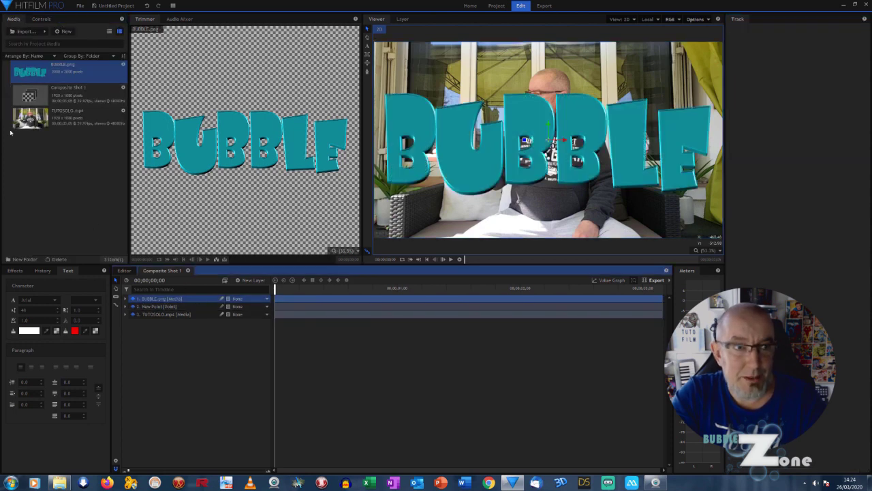
{"action": "left_click", "coordinate": [41, 19]}
{"action": "left_click", "coordinate": [21, 78]}
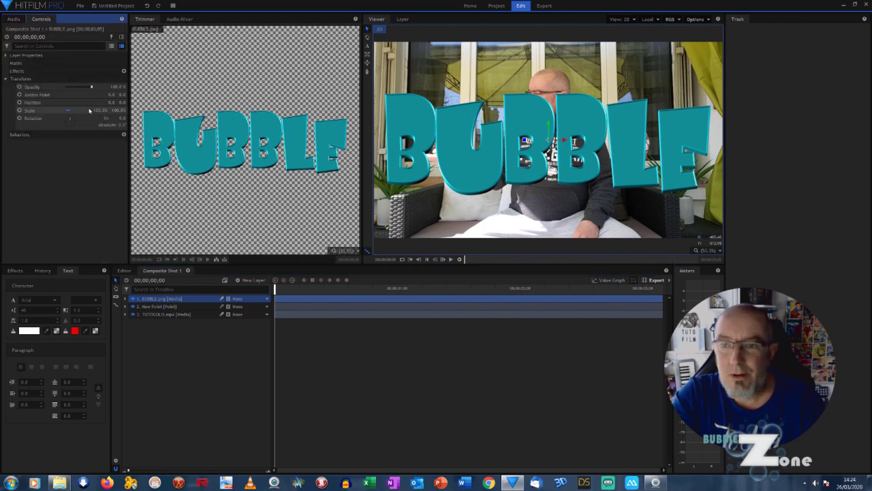
{"action": "left_click_drag", "start_coordinate": [101, 109], "coordinate": [48, 110]}
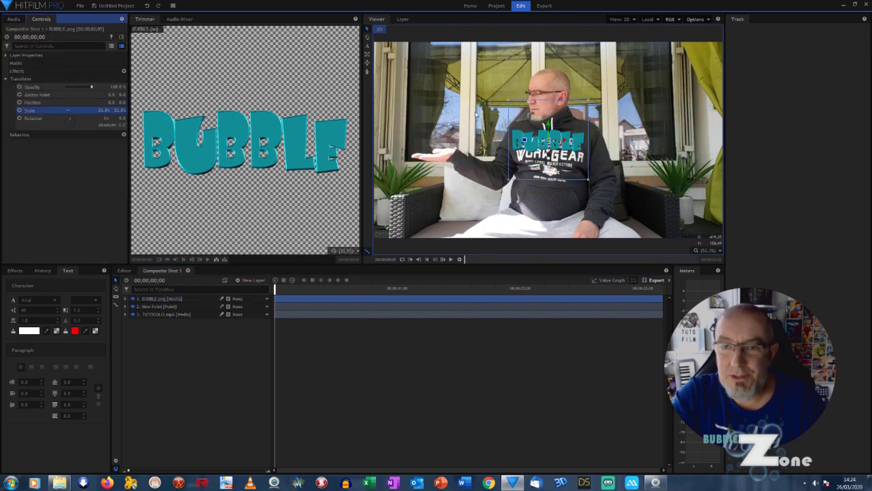
{"action": "left_click_drag", "start_coordinate": [539, 148], "coordinate": [431, 126]}
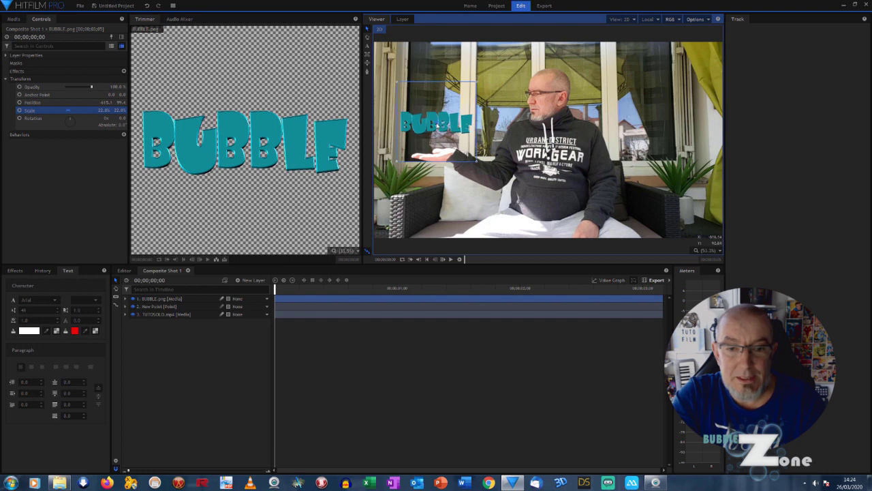
Parent the BUBBLE.png layer to the New Point layer and play the composite shot through to check the movement
{"action": "left_click", "coordinate": [267, 298]}
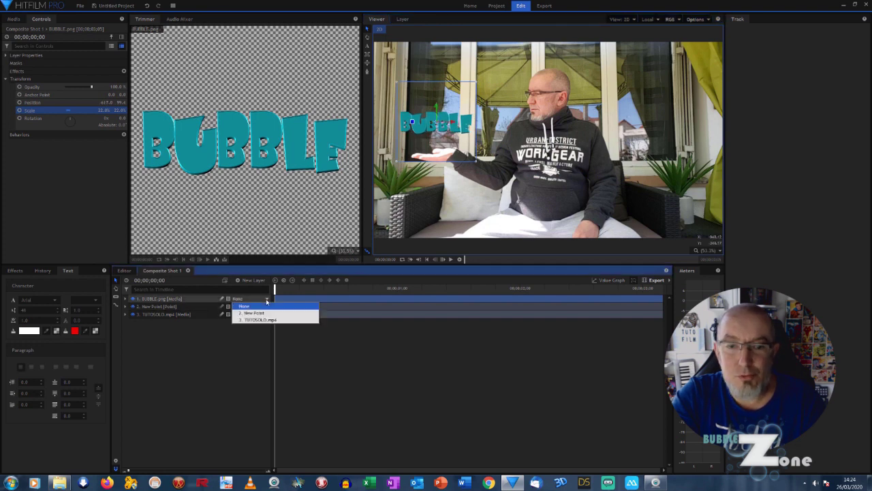
{"action": "left_click", "coordinate": [265, 314]}
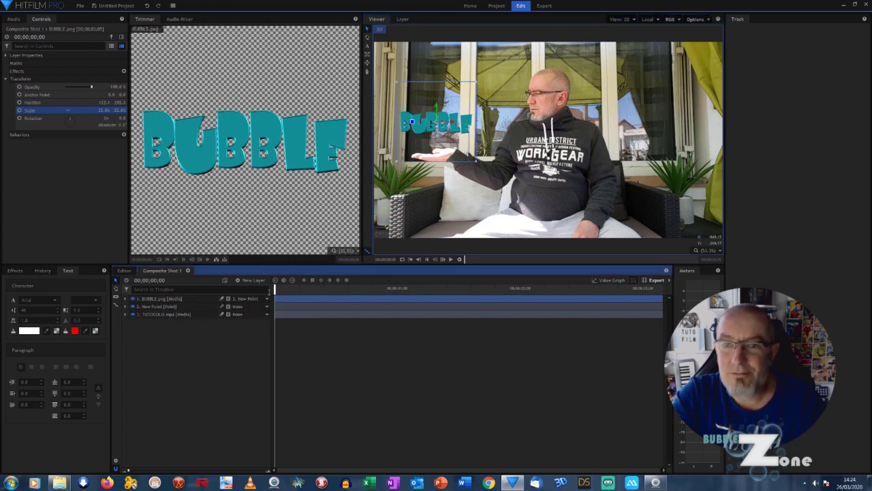
{"action": "mouse_move", "coordinate": [274, 289]}
{"action": "left_mouse_down"}
{"action": "mouse_move", "coordinate": [487, 291]}
{"action": "mouse_move", "coordinate": [275, 291]}
{"action": "left_mouse_up"}
{"action": "left_click", "coordinate": [320, 320]}
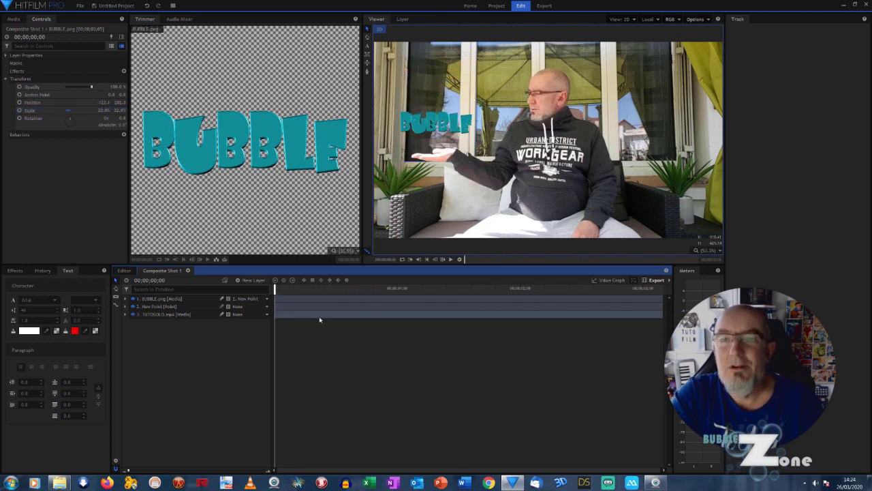
{"action": "left_click", "coordinate": [451, 259]}
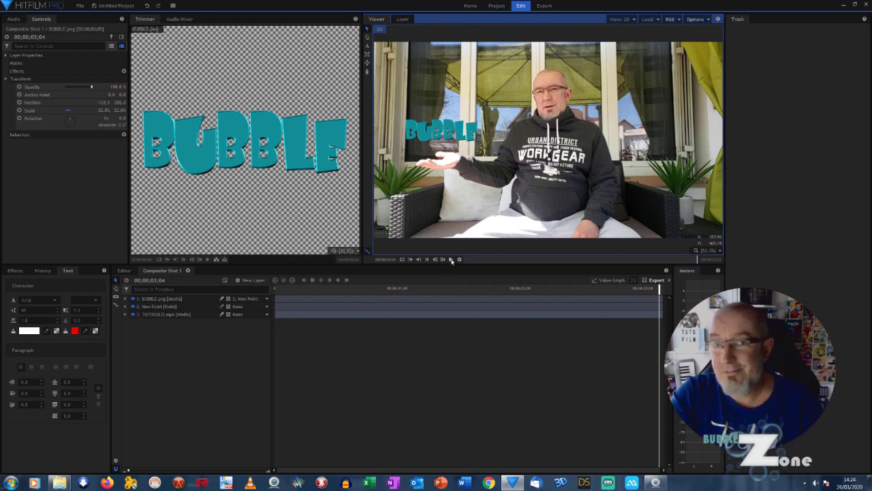
{"action": "left_click", "coordinate": [452, 260]}
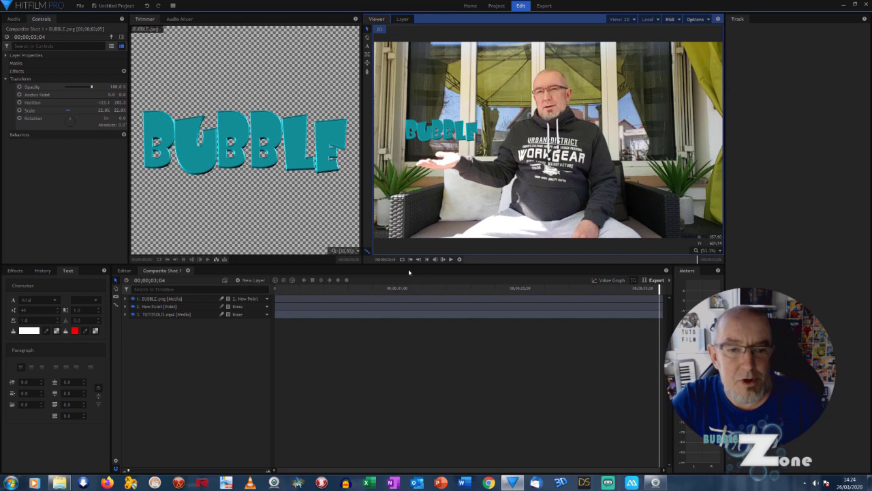
Reopen the tracker on the TUTOSOLO.mp4 layer and inspect the shot at 00;00;01;01
{"action": "left_click", "coordinate": [156, 315]}
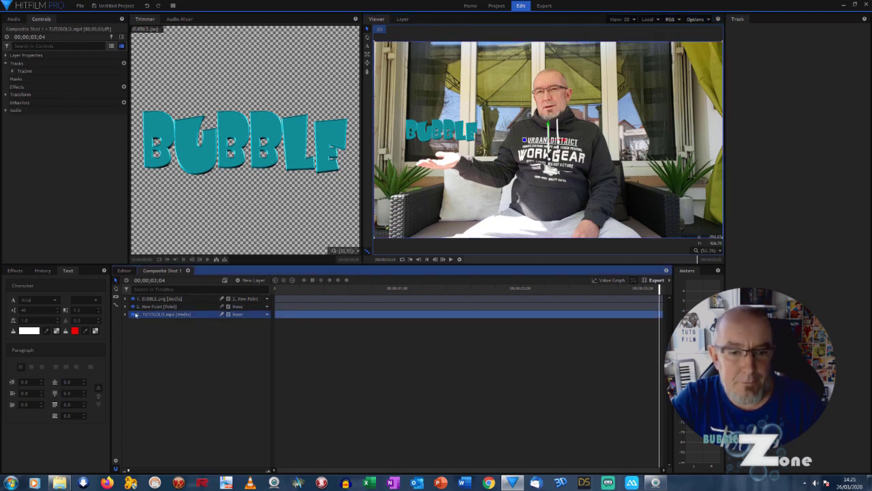
{"action": "left_click", "coordinate": [134, 314]}
{"action": "left_click", "coordinate": [132, 321]}
{"action": "left_click", "coordinate": [151, 330]}
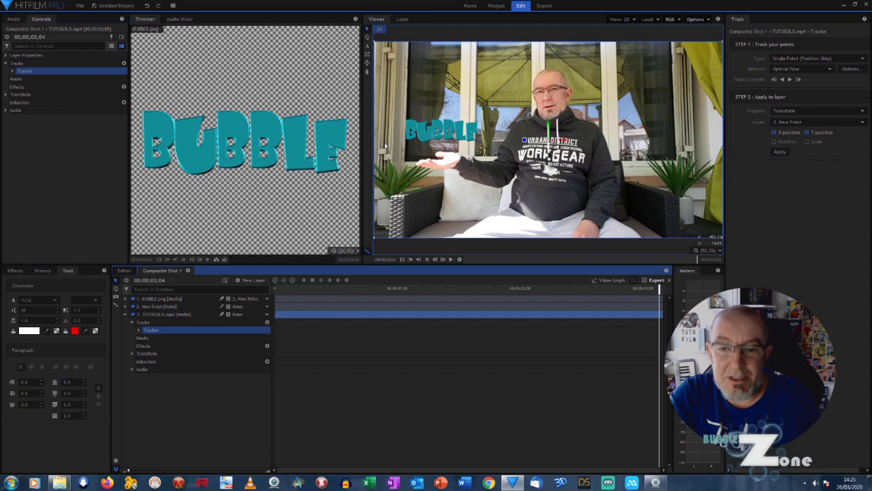
{"action": "left_click", "coordinate": [401, 287]}
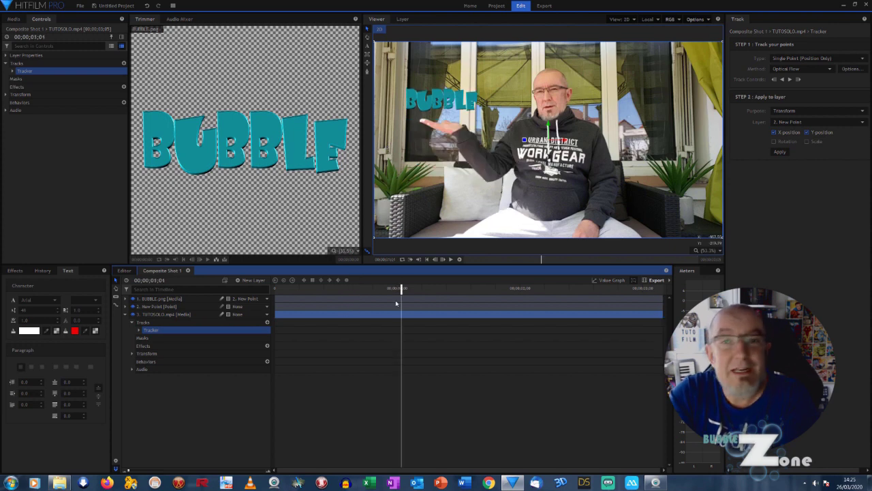